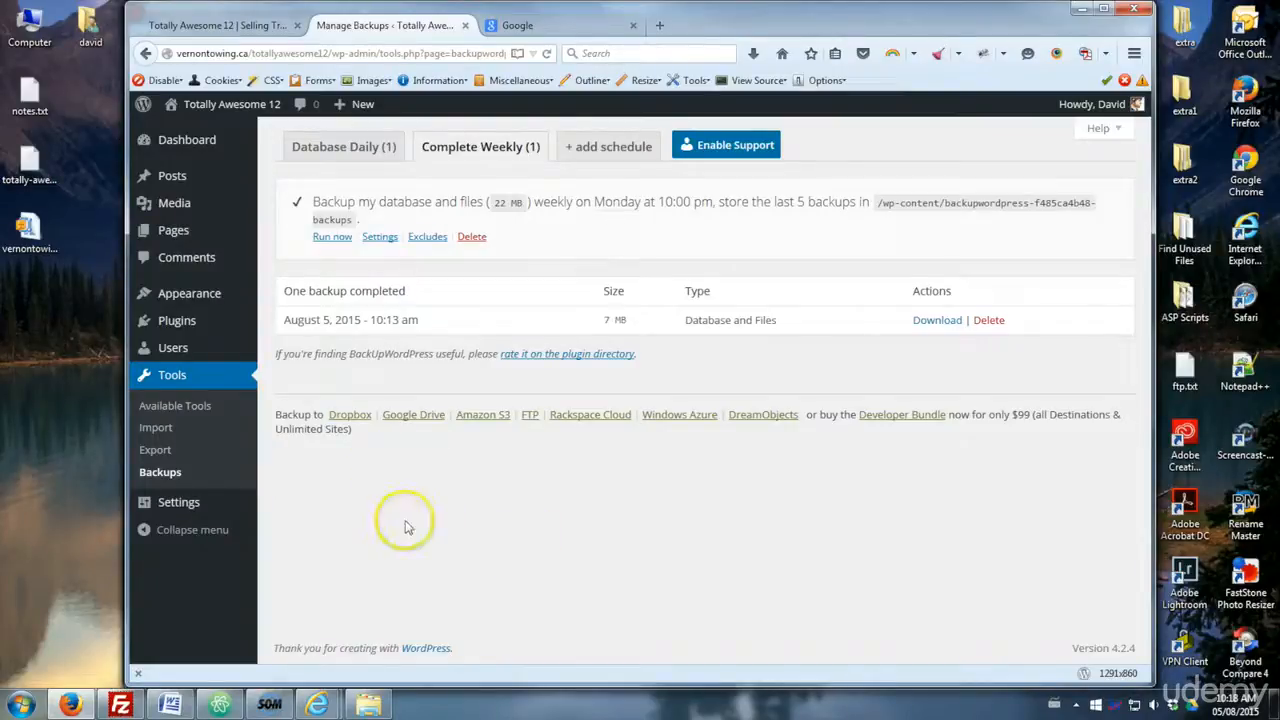
- Open the Add Plugins page and search for the Google XML Sitemaps plugin
mouse_move(225, 335)
left_click(291, 346)
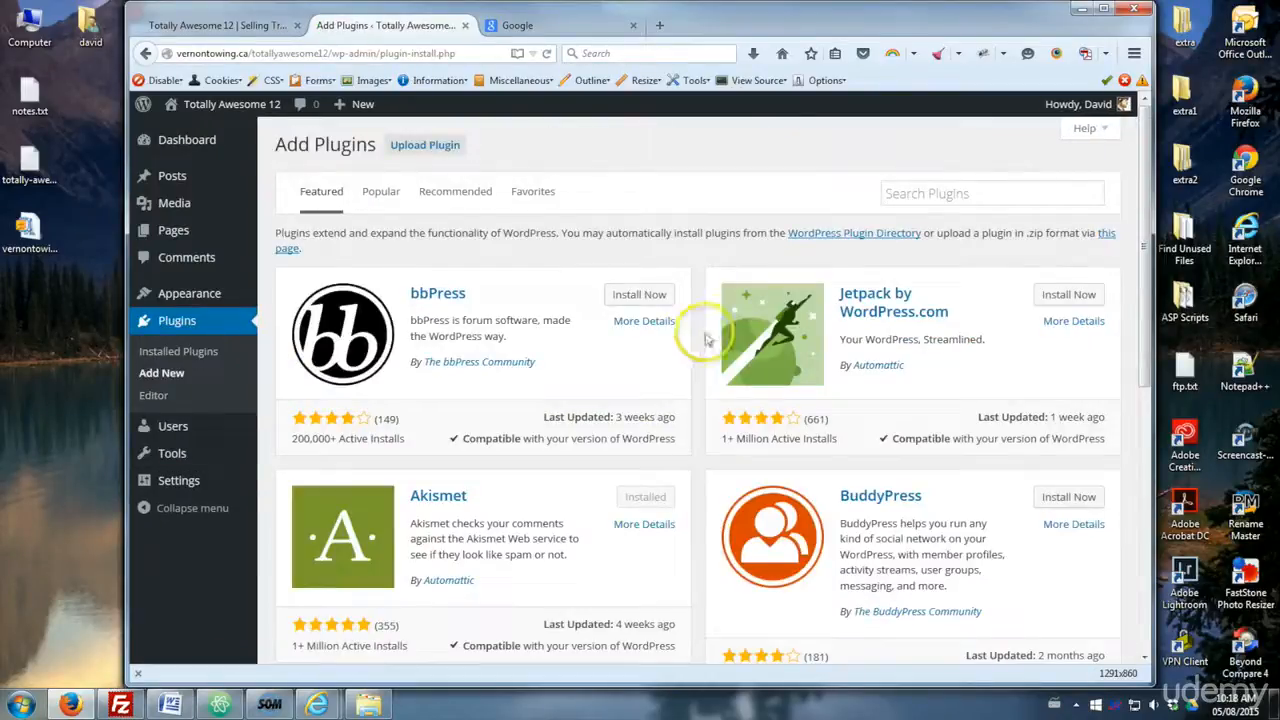
left_click(983, 190)
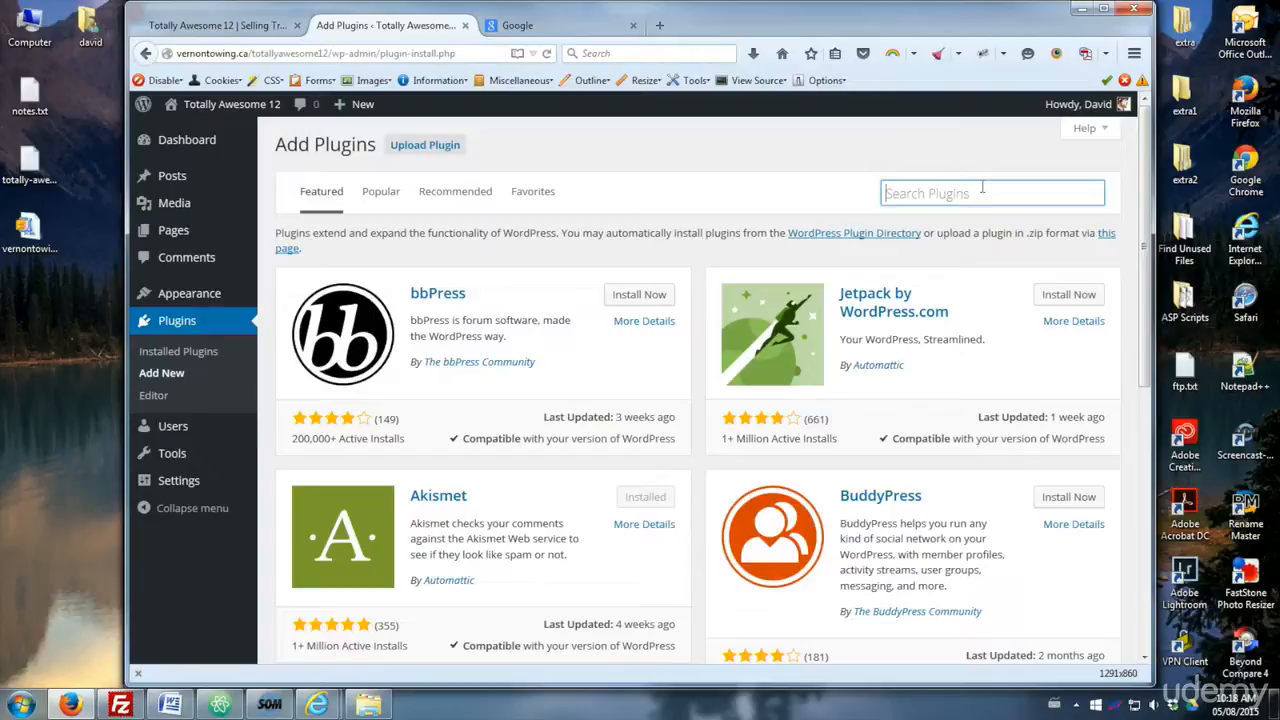
type("Goog")
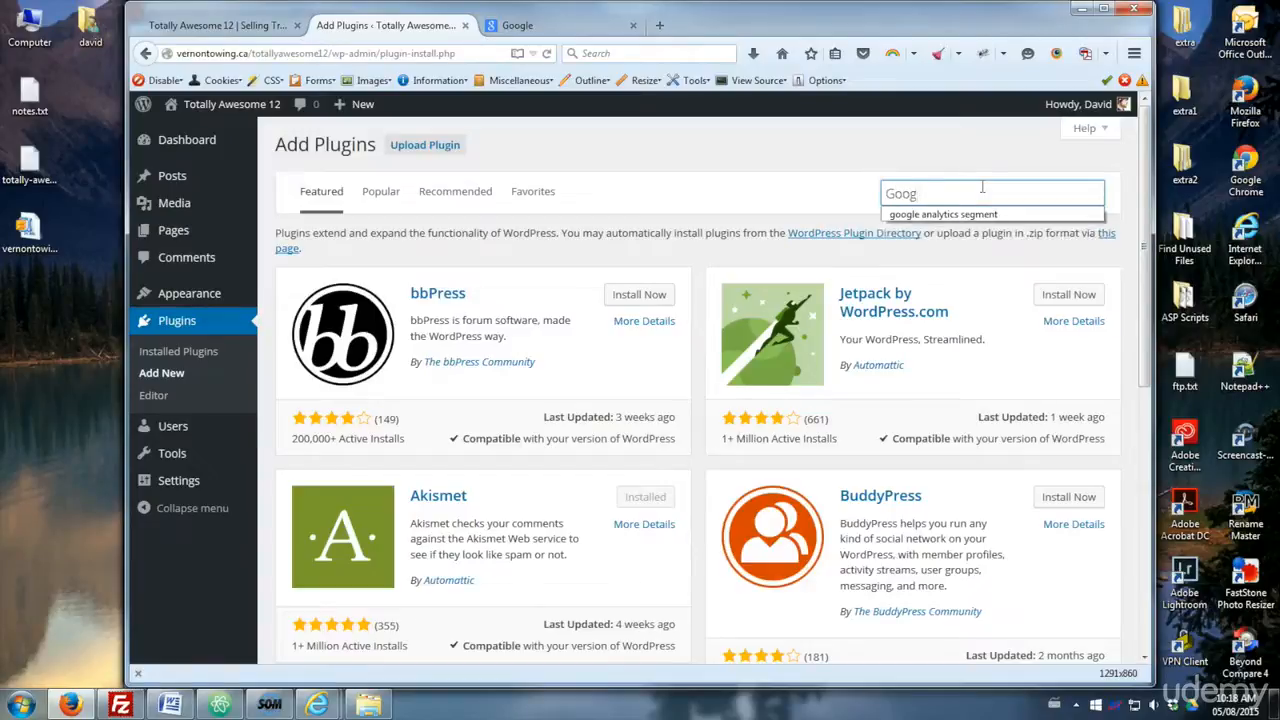
type("le XML Sitemaps")
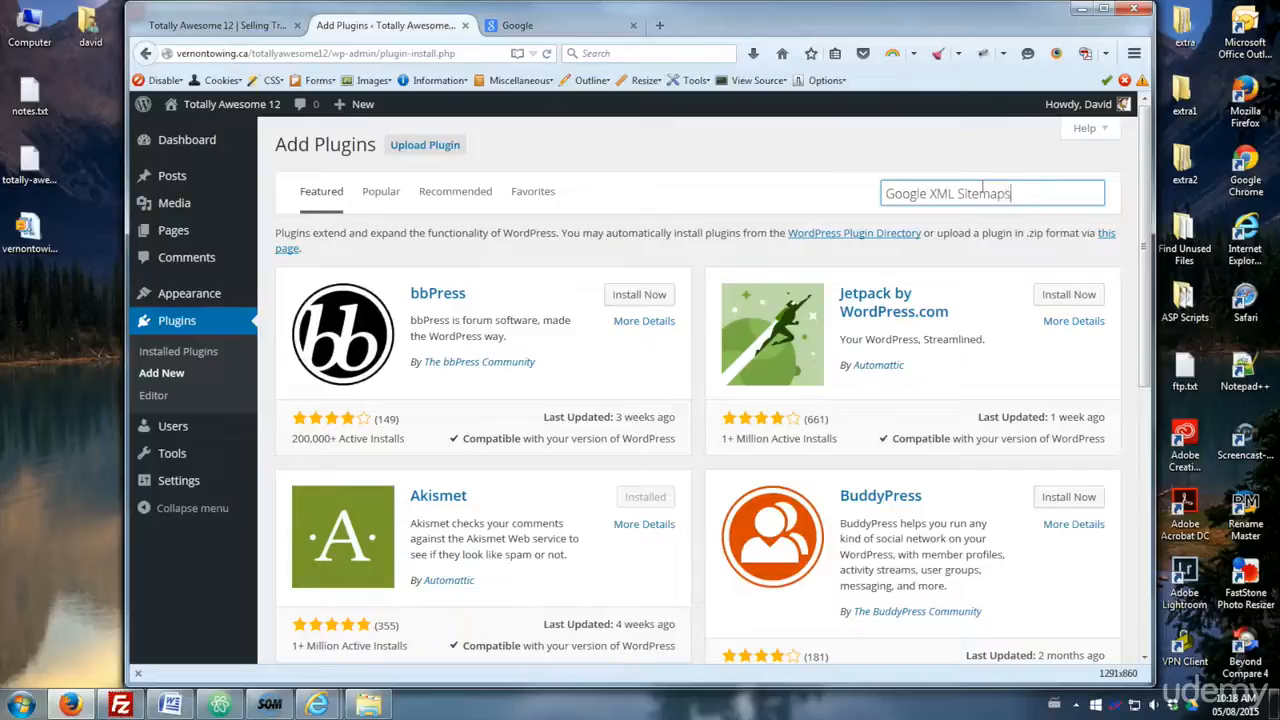
key("Return")
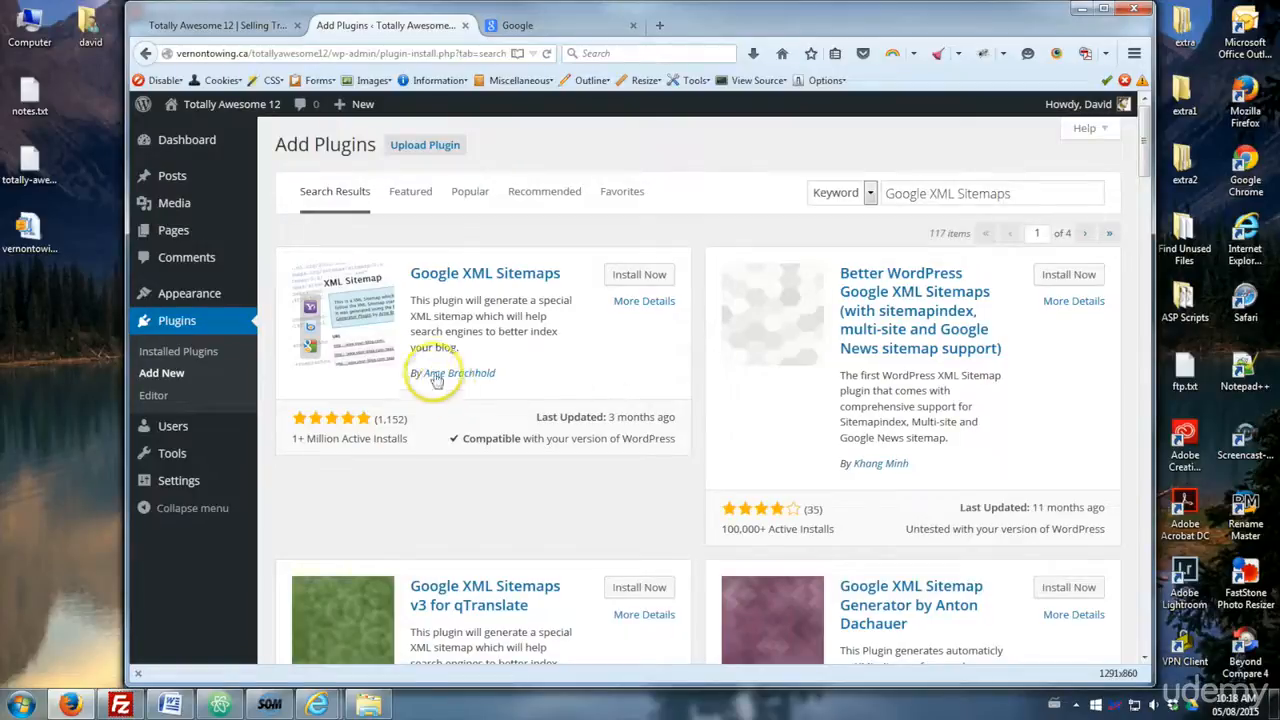
- Install and activate the Google XML Sitemaps plugin by Arne Brachhold
left_click_drag(510, 380, 422, 377)
left_click(457, 385)
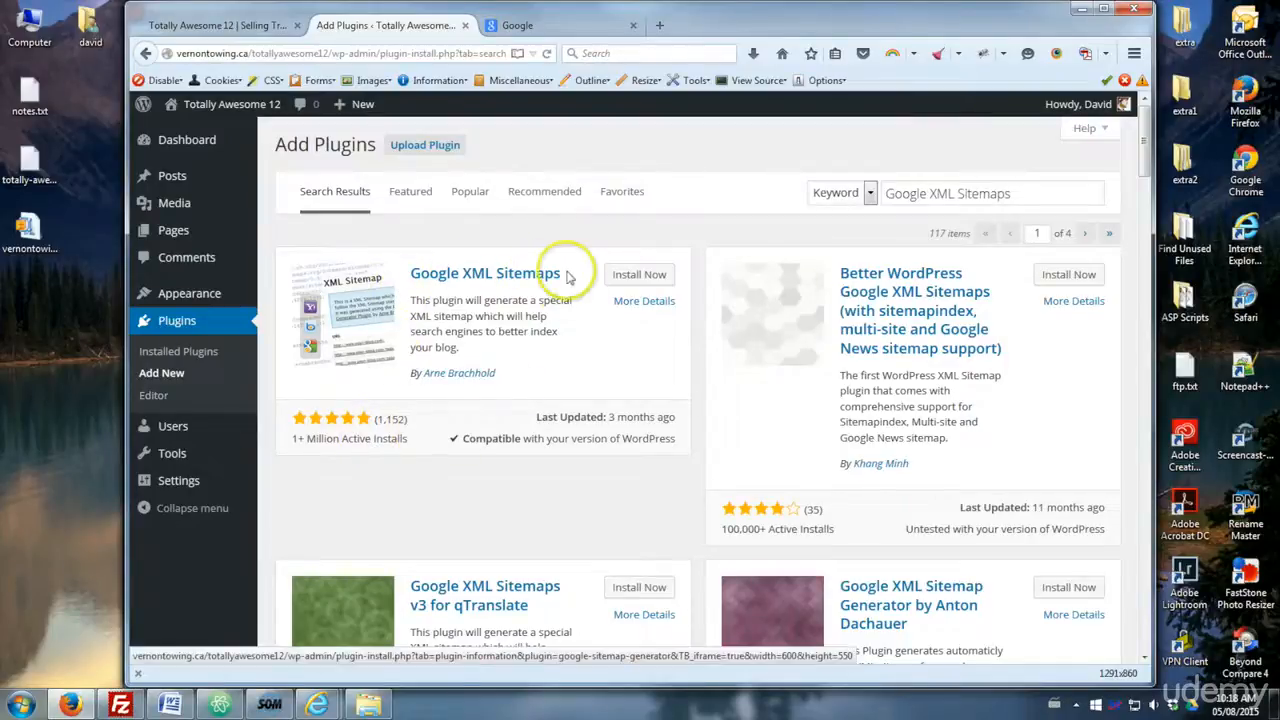
left_click(636, 278)
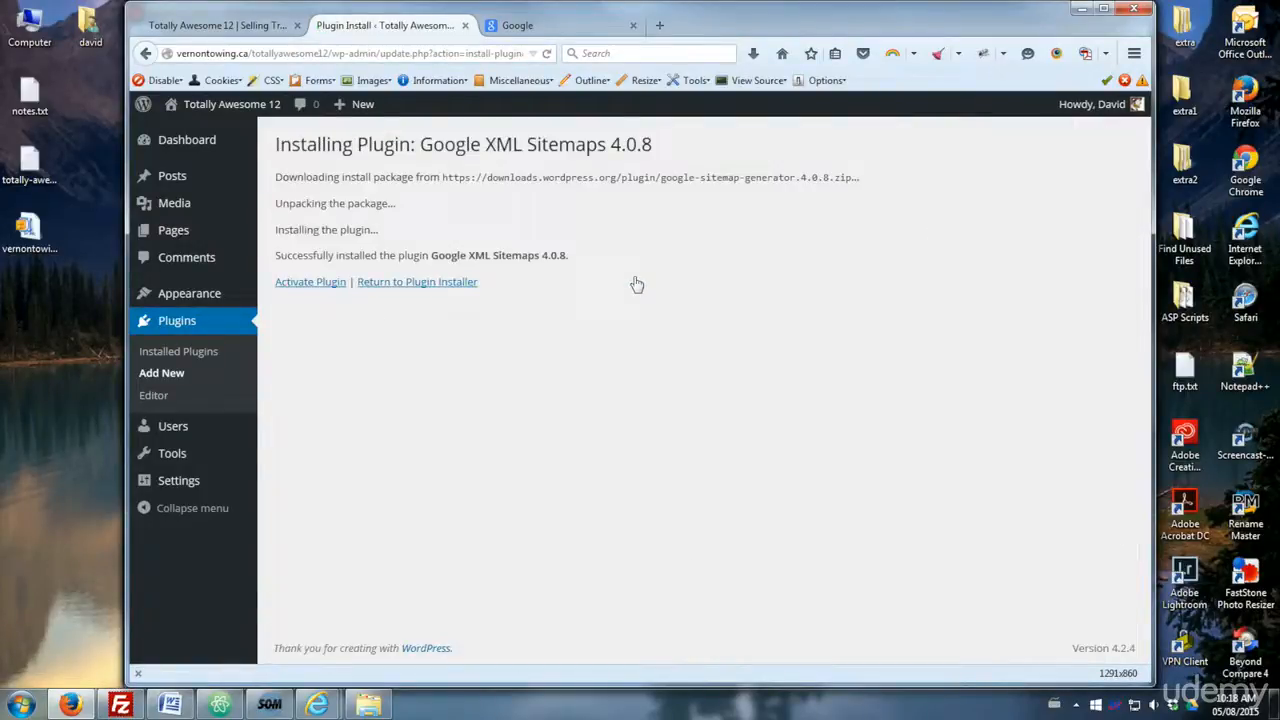
left_click(335, 286)
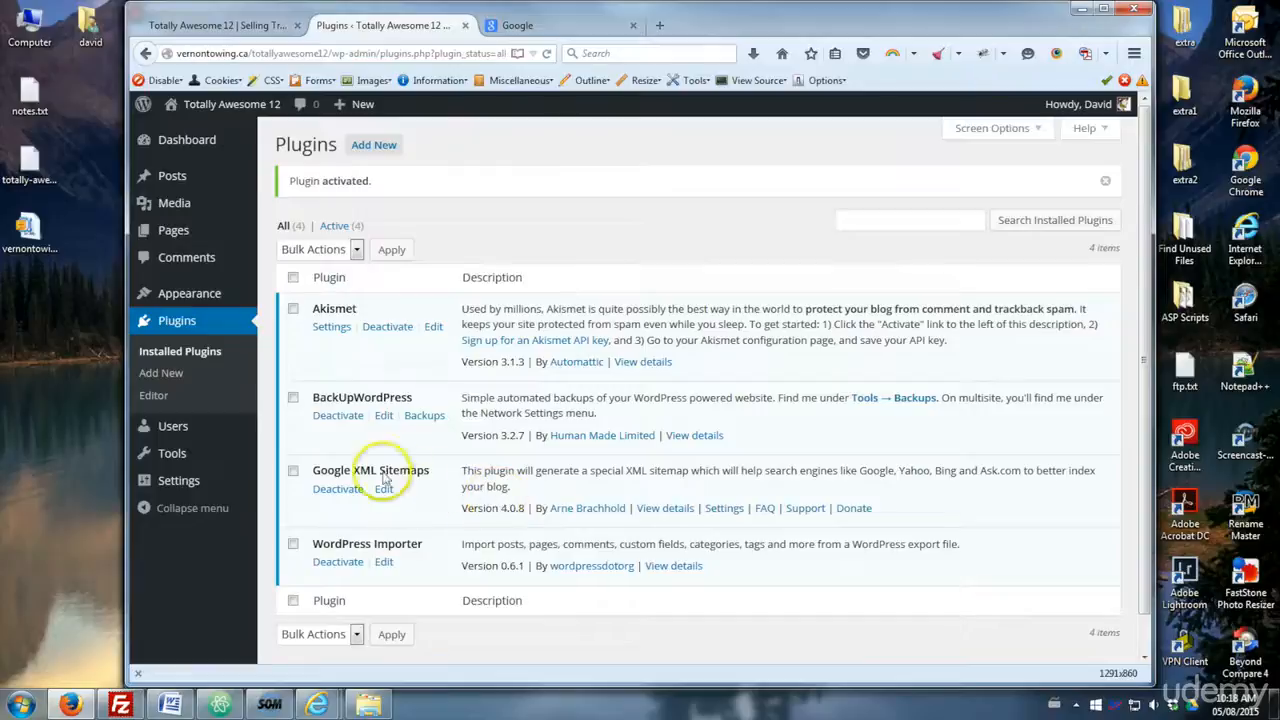
- Open the plugin's XML-Sitemap settings page
left_click_drag(430, 471, 312, 472)
left_click(338, 476)
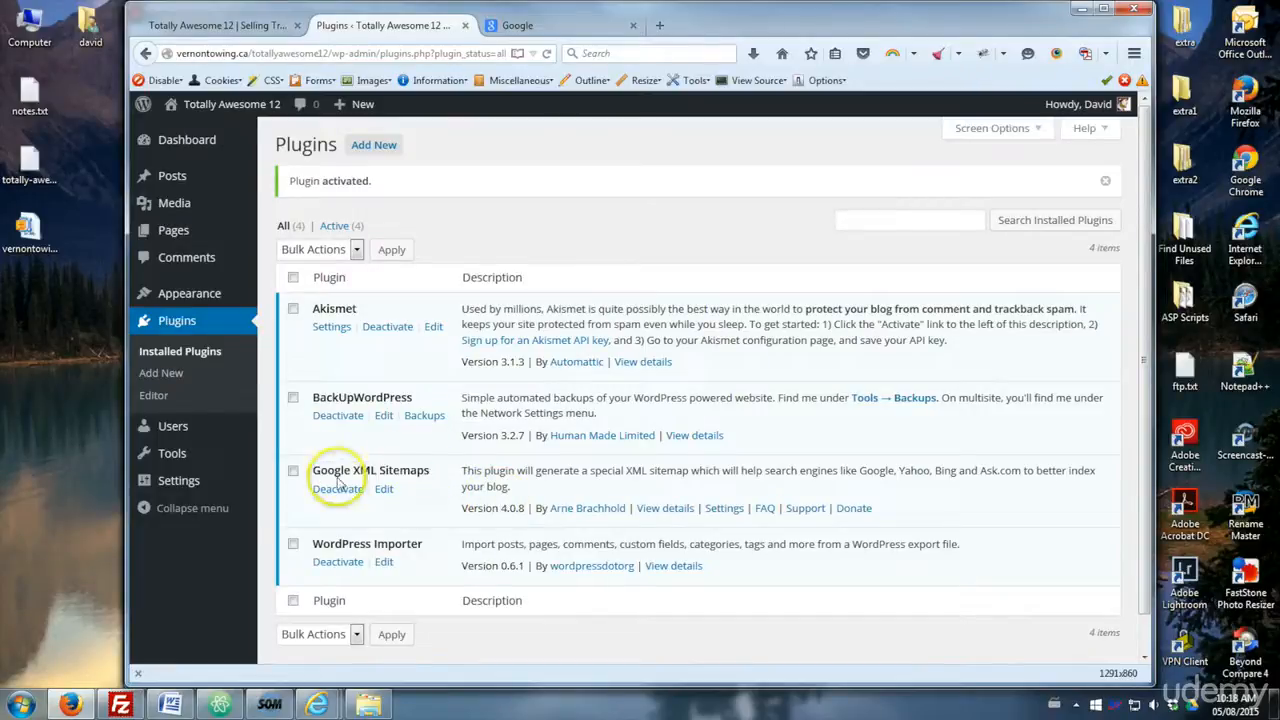
mouse_move(217, 483)
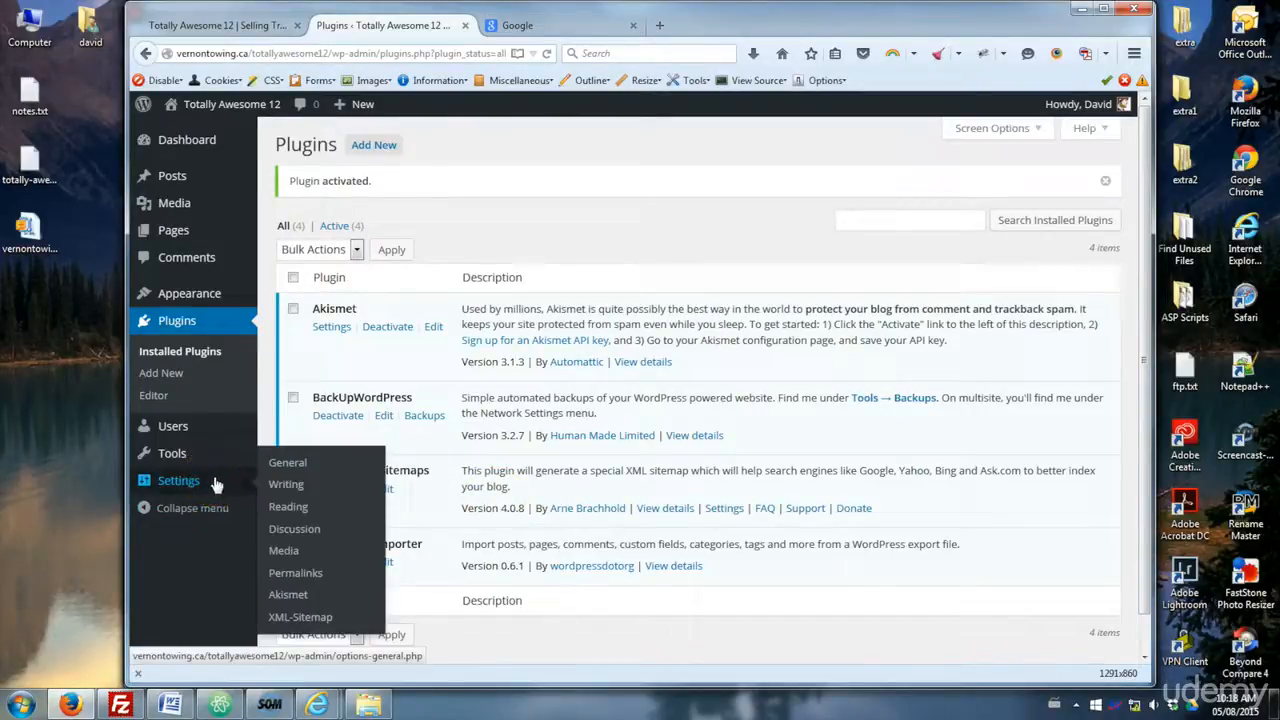
left_click(308, 619)
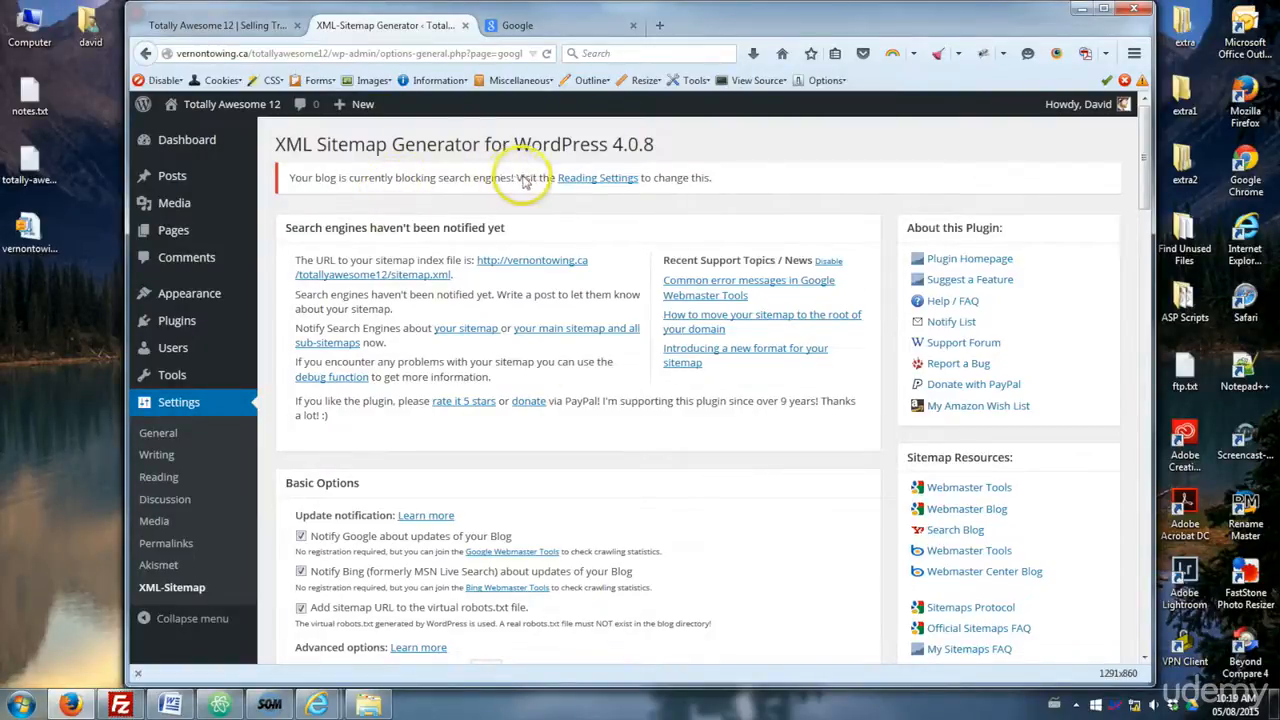
- Open the sitemap index file from the link on the XML Sitemap Generator page
left_click_drag(711, 178, 288, 172)
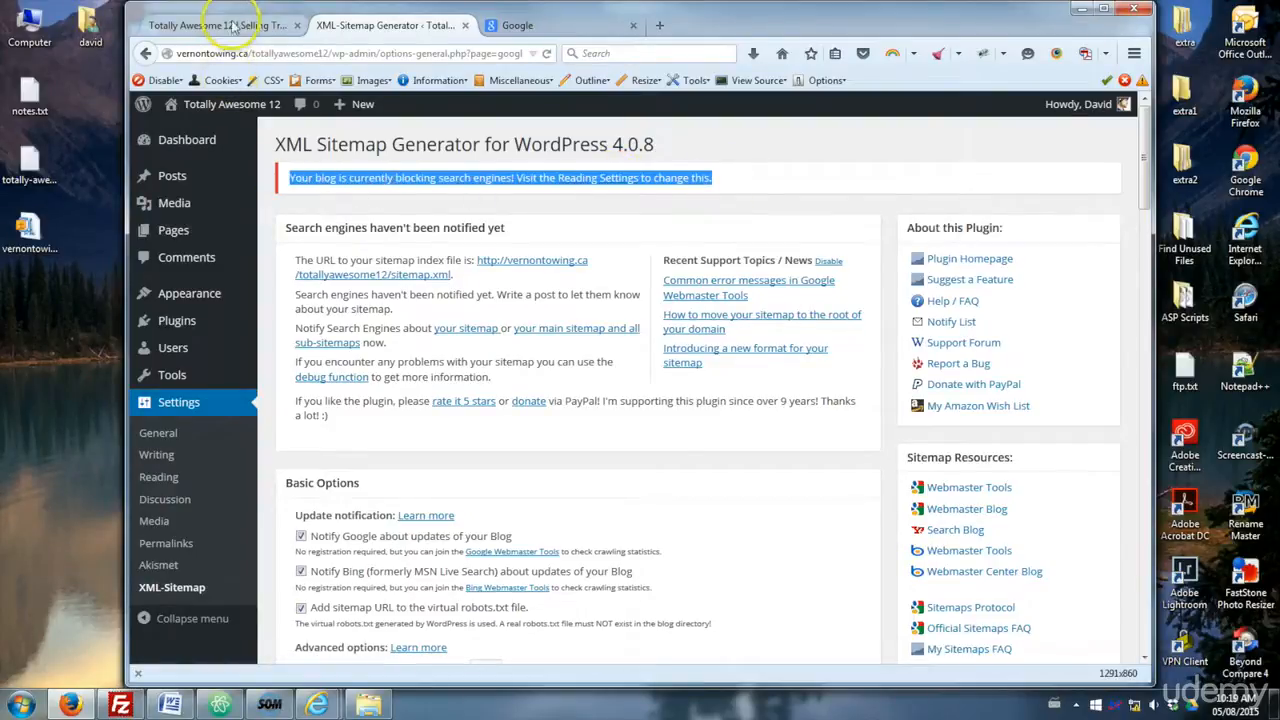
left_click(291, 180)
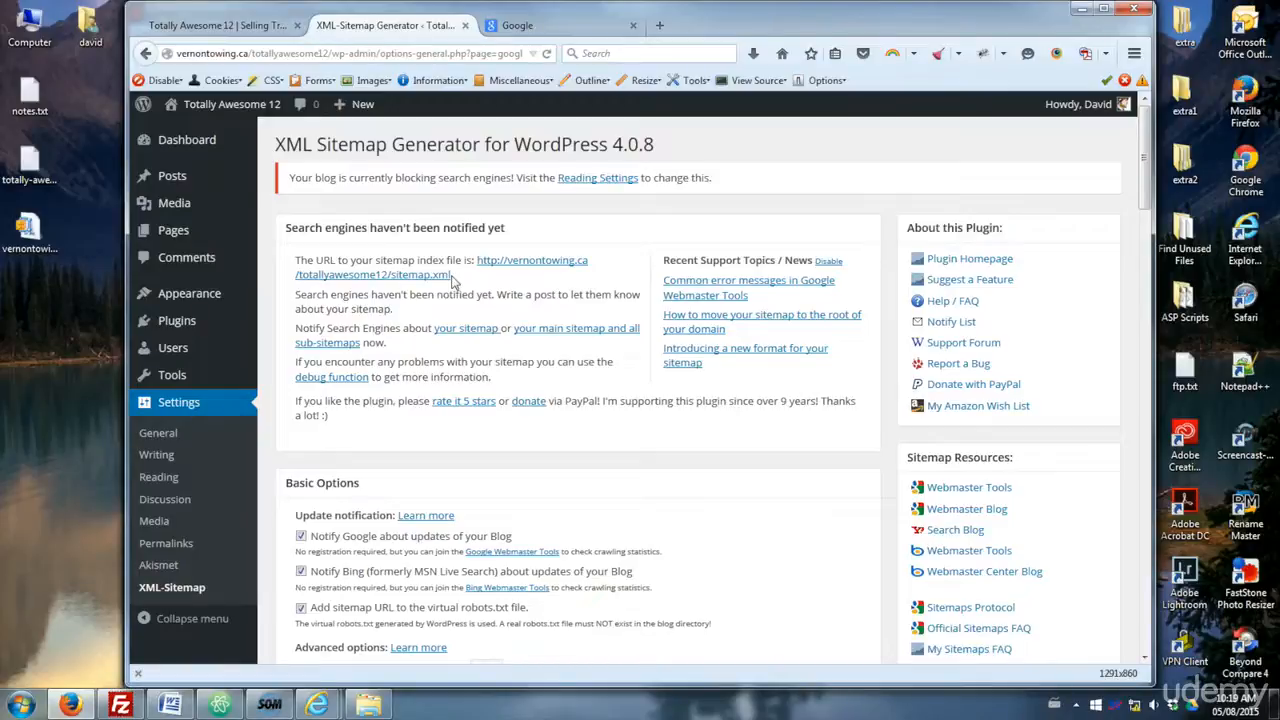
left_click_drag(452, 281, 474, 265)
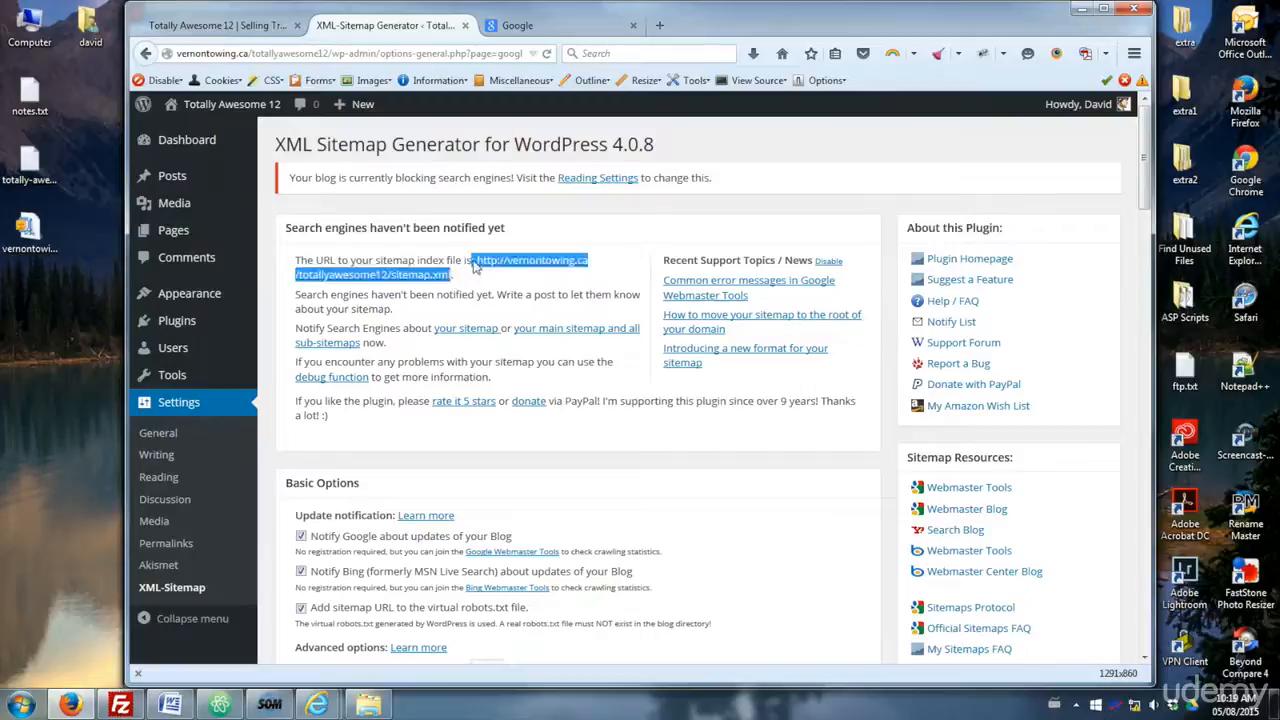
left_click(490, 268)
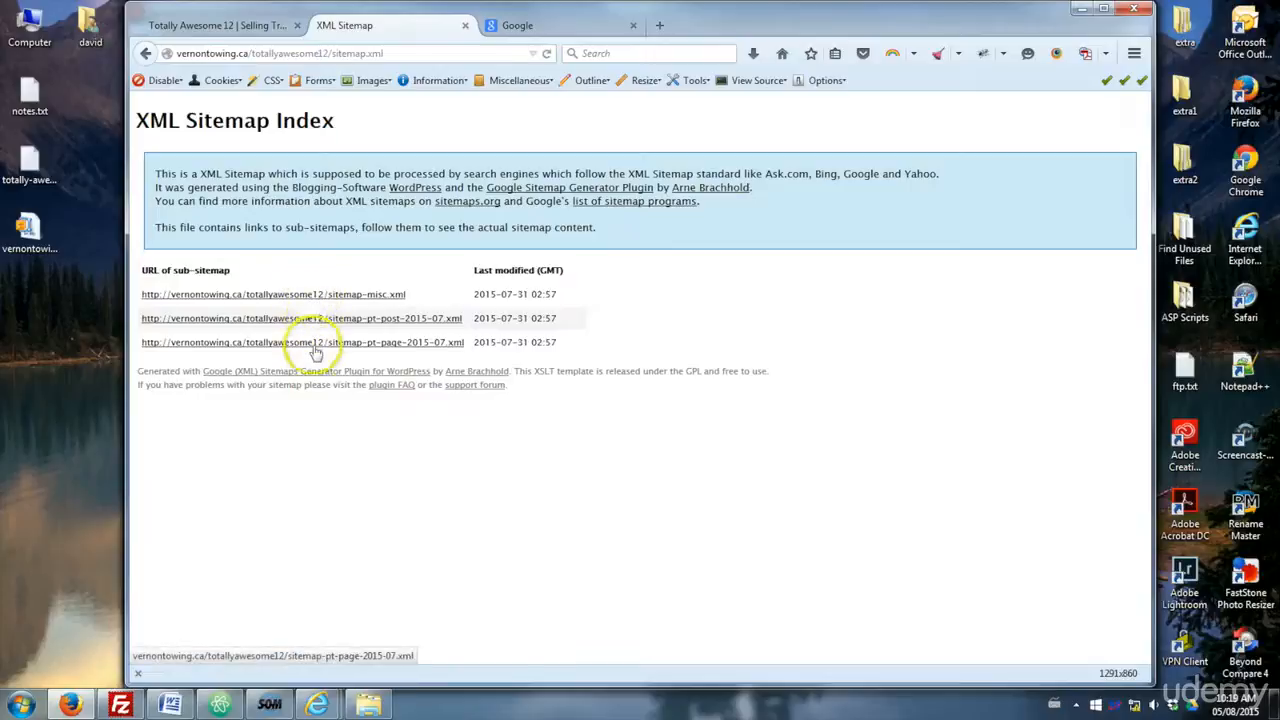
- Browse the misc sub-sitemap and the site home page, then return to the XML Sitemap Generator page
left_click(360, 295)
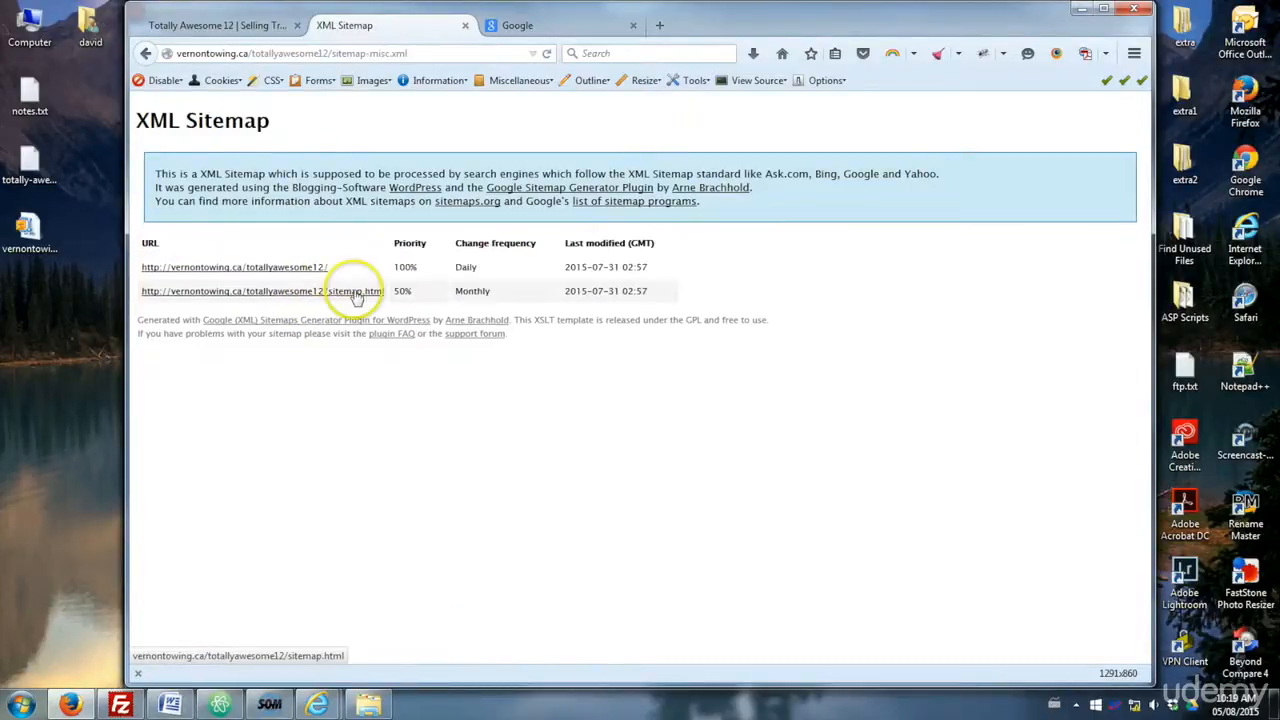
left_click(257, 267)
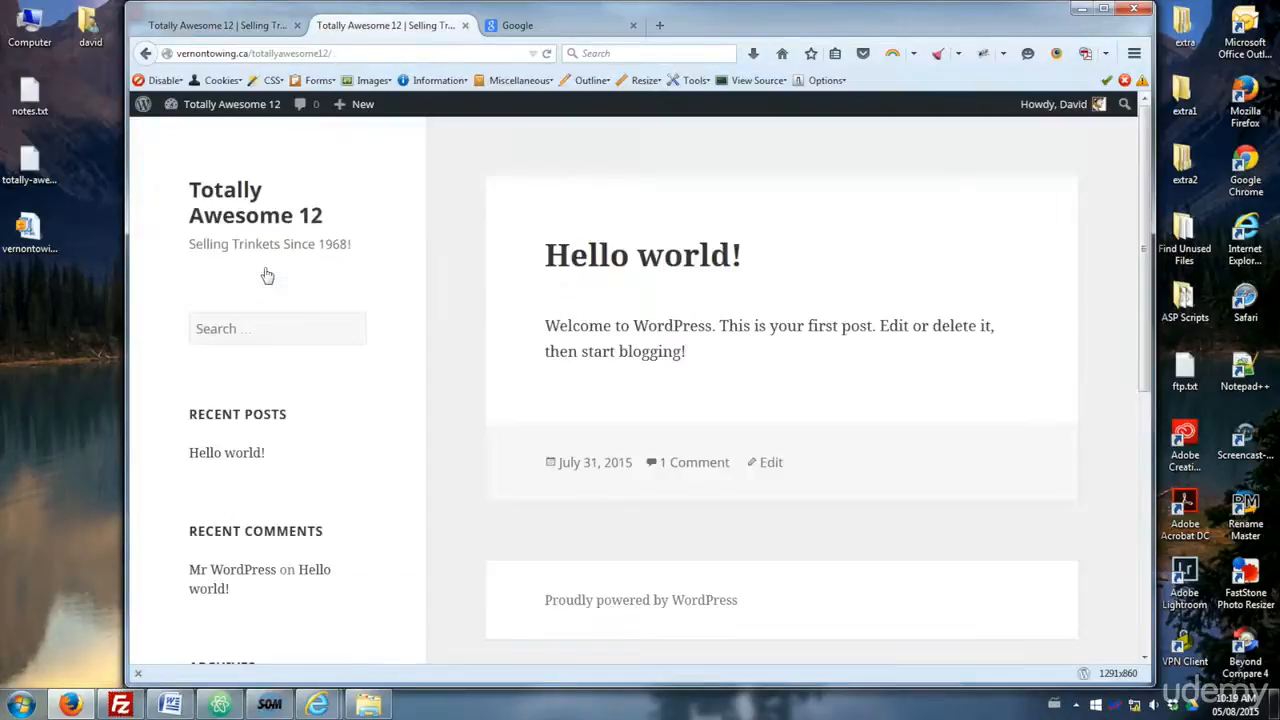
left_click(146, 53)
left_click(146, 53)
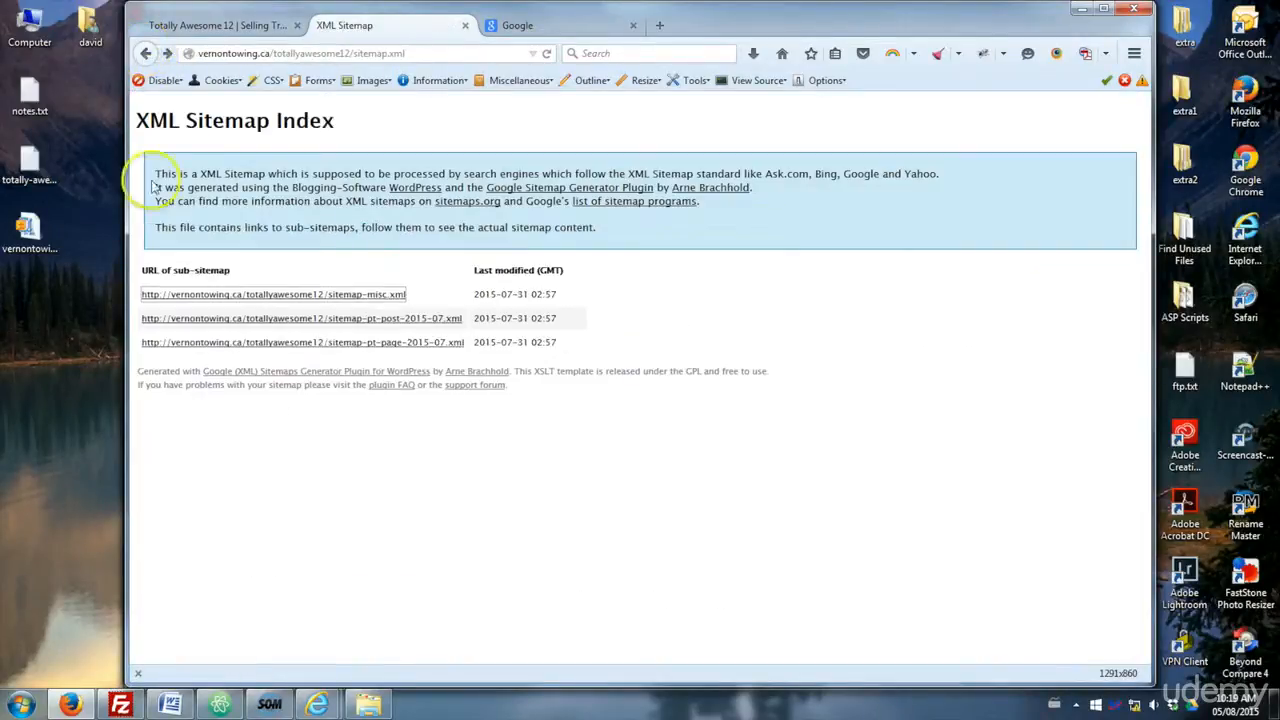
left_click(145, 55)
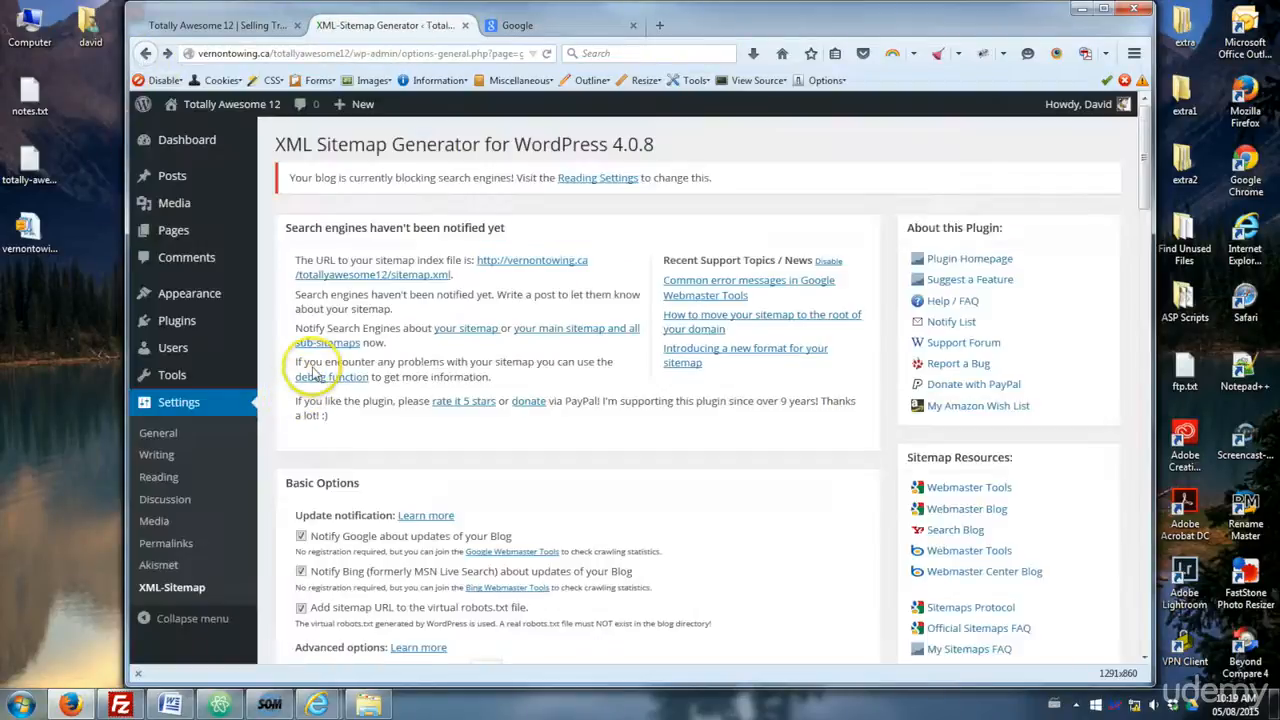
- Open Google Search Console at google.com/webmasters/tools in the Google tab
left_click_drag(451, 281, 393, 282)
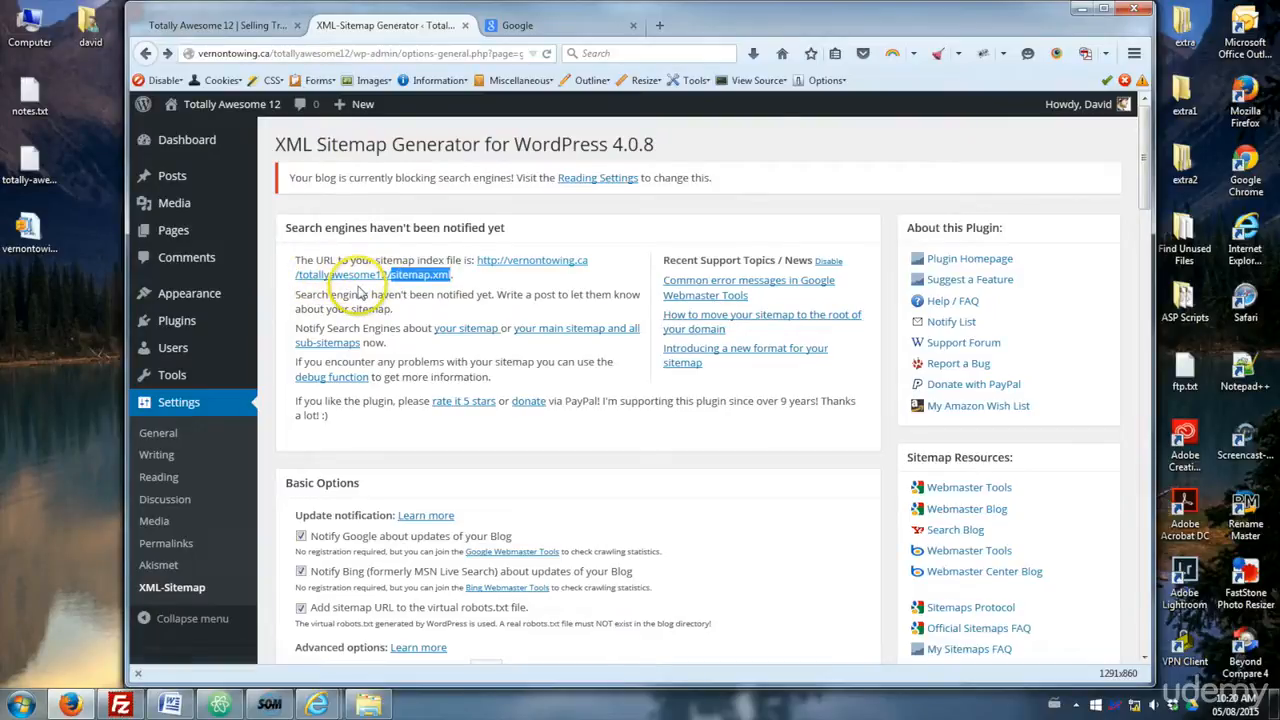
left_click(399, 311)
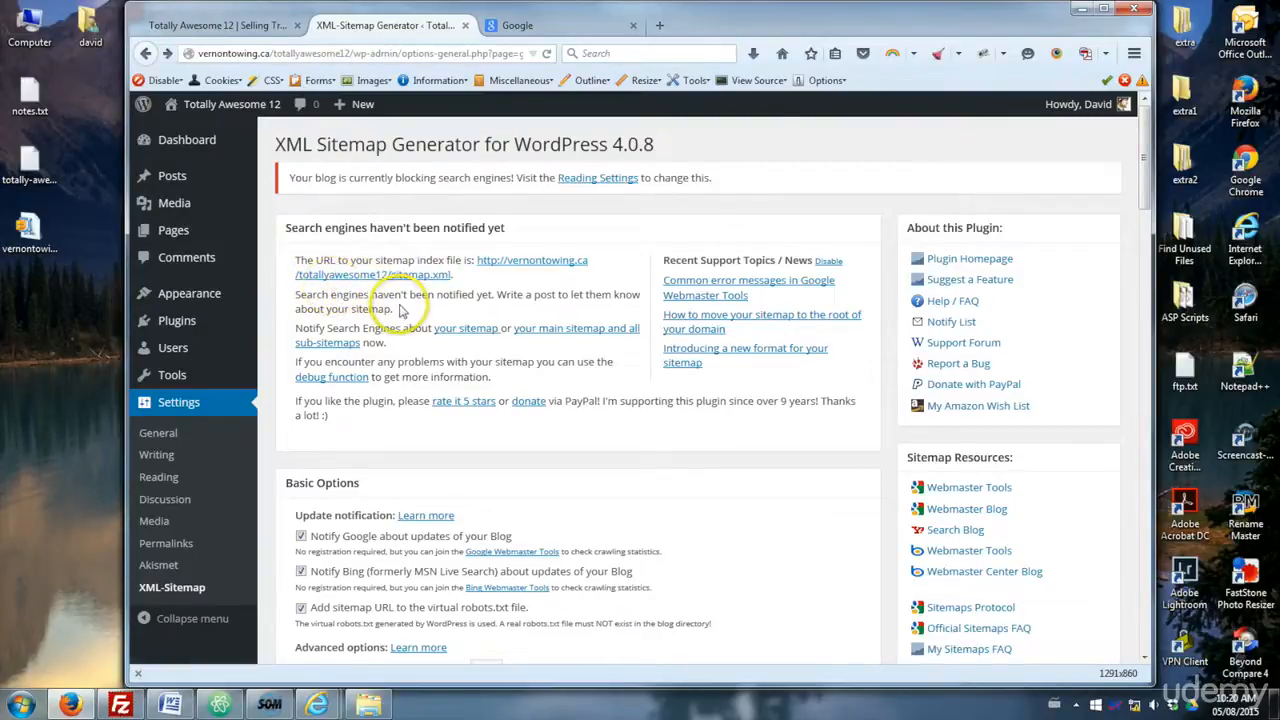
left_click(505, 27)
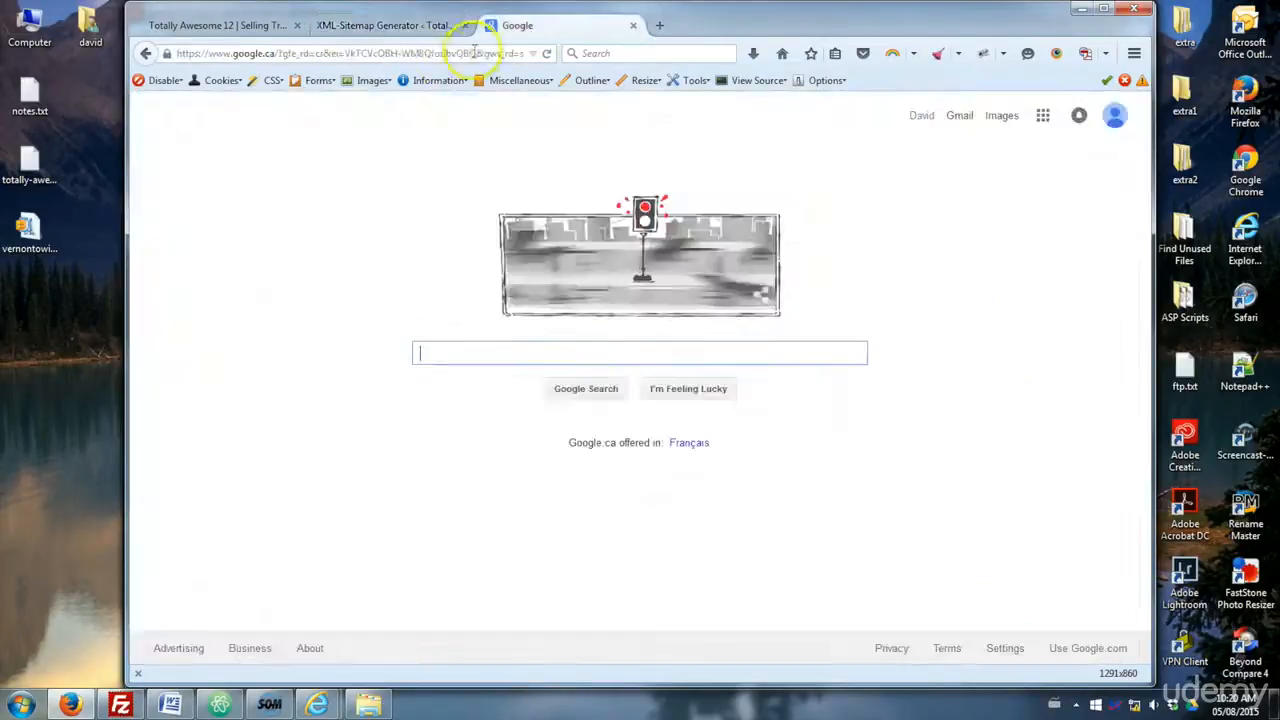
left_click(356, 53)
type("webmas")
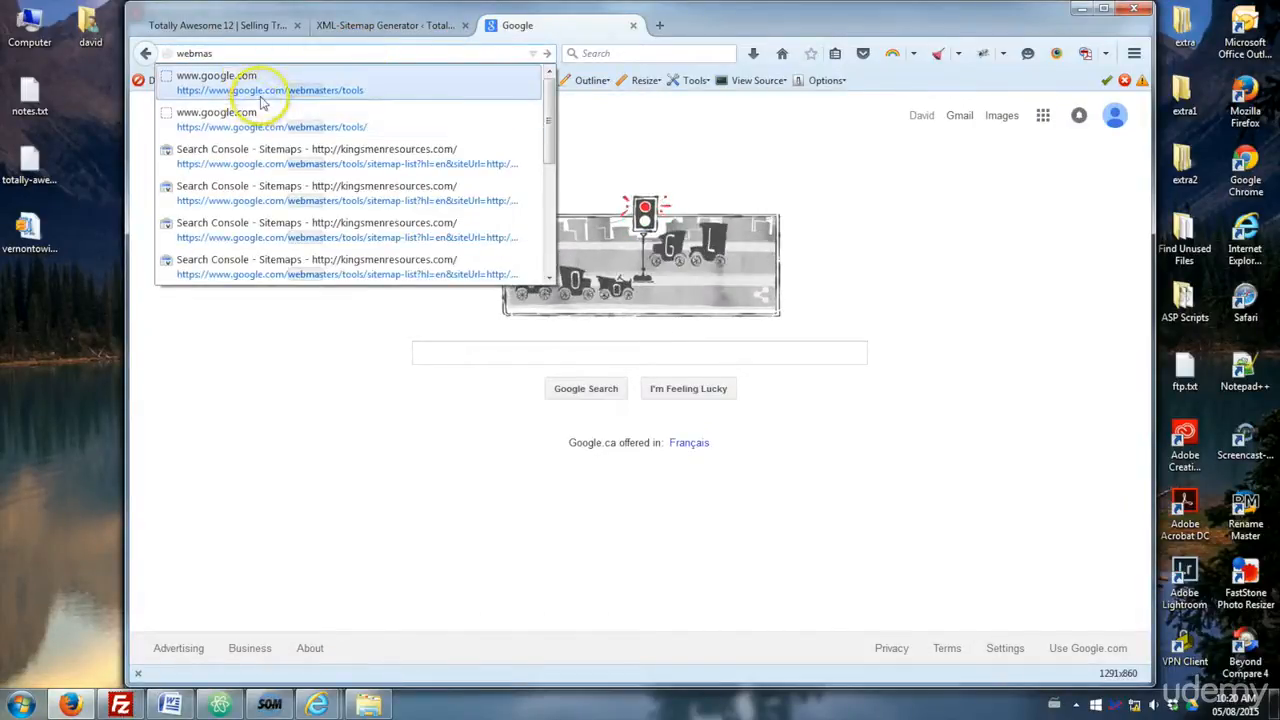
left_click(371, 95)
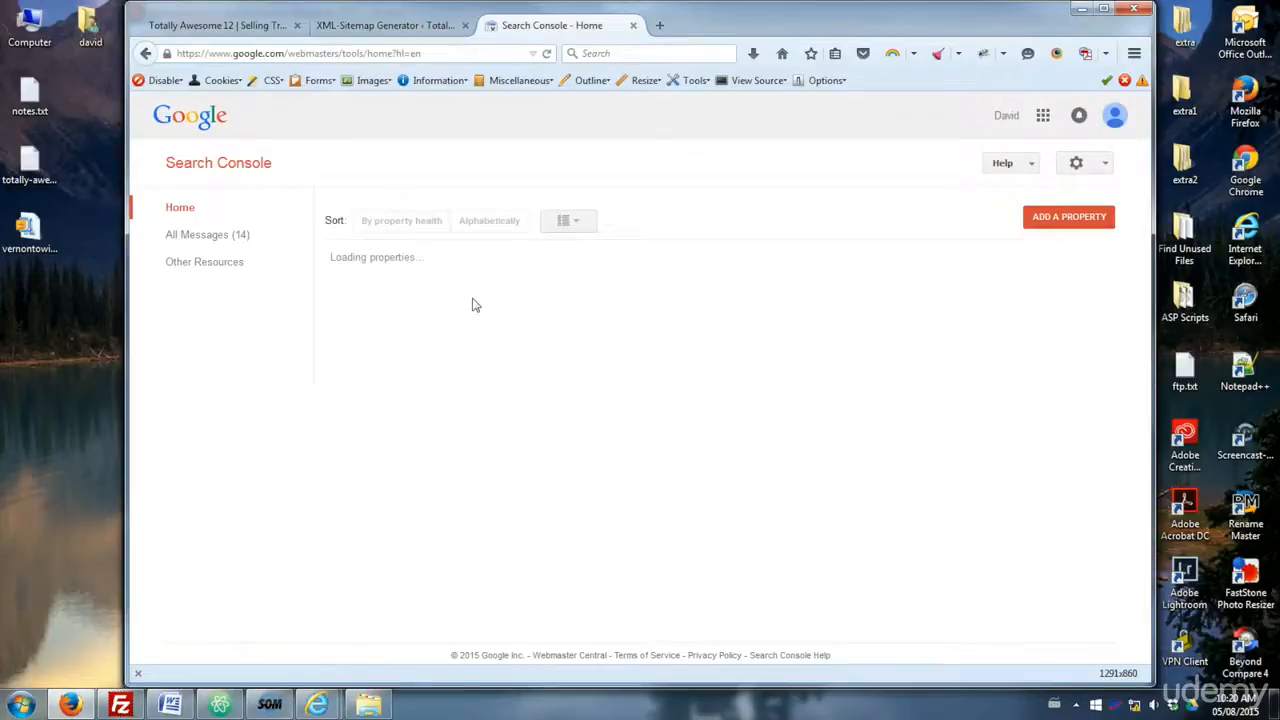
left_click(472, 300)
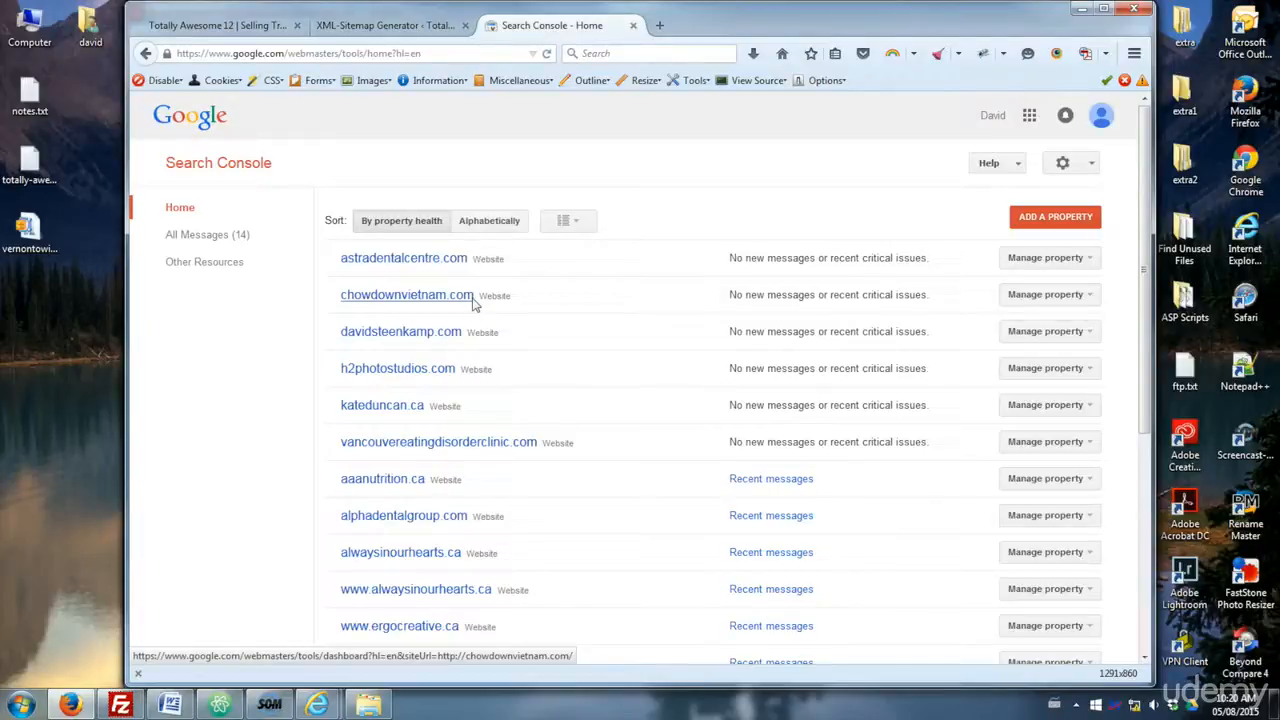
- Start adding a property and paste the site's URL copied from the site tab into the URL field
left_click(1063, 220)
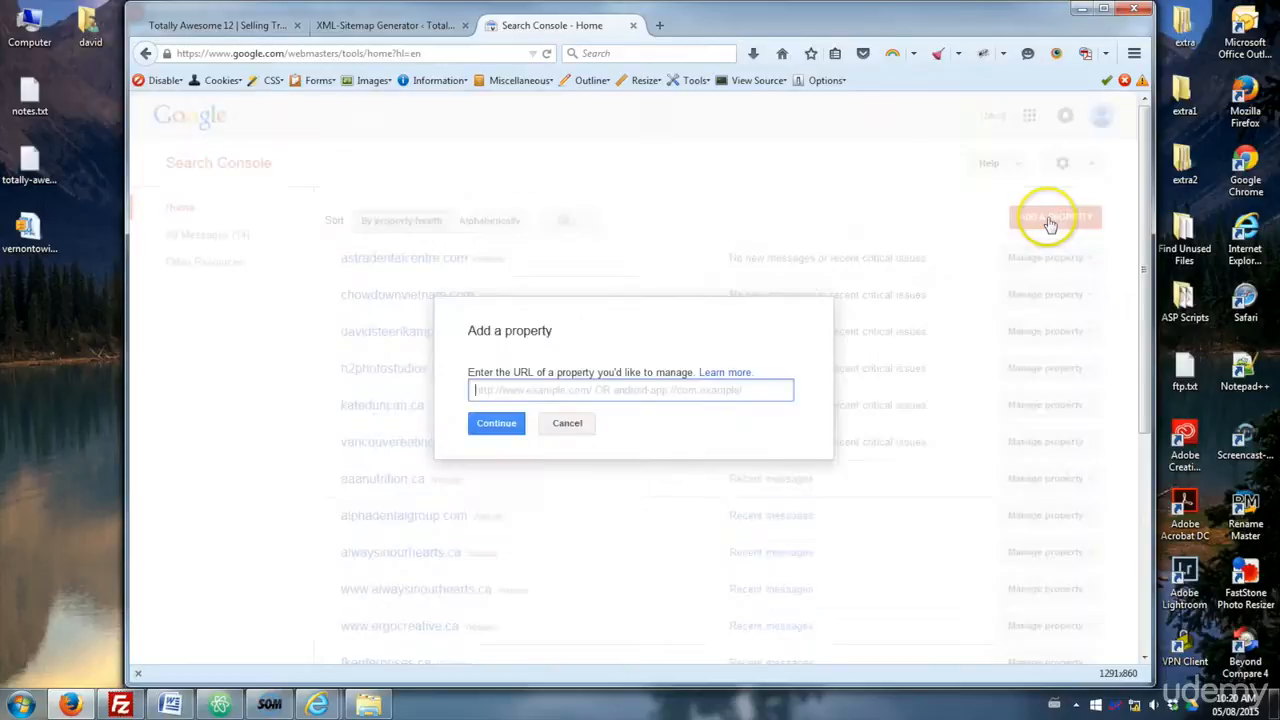
left_click(561, 389)
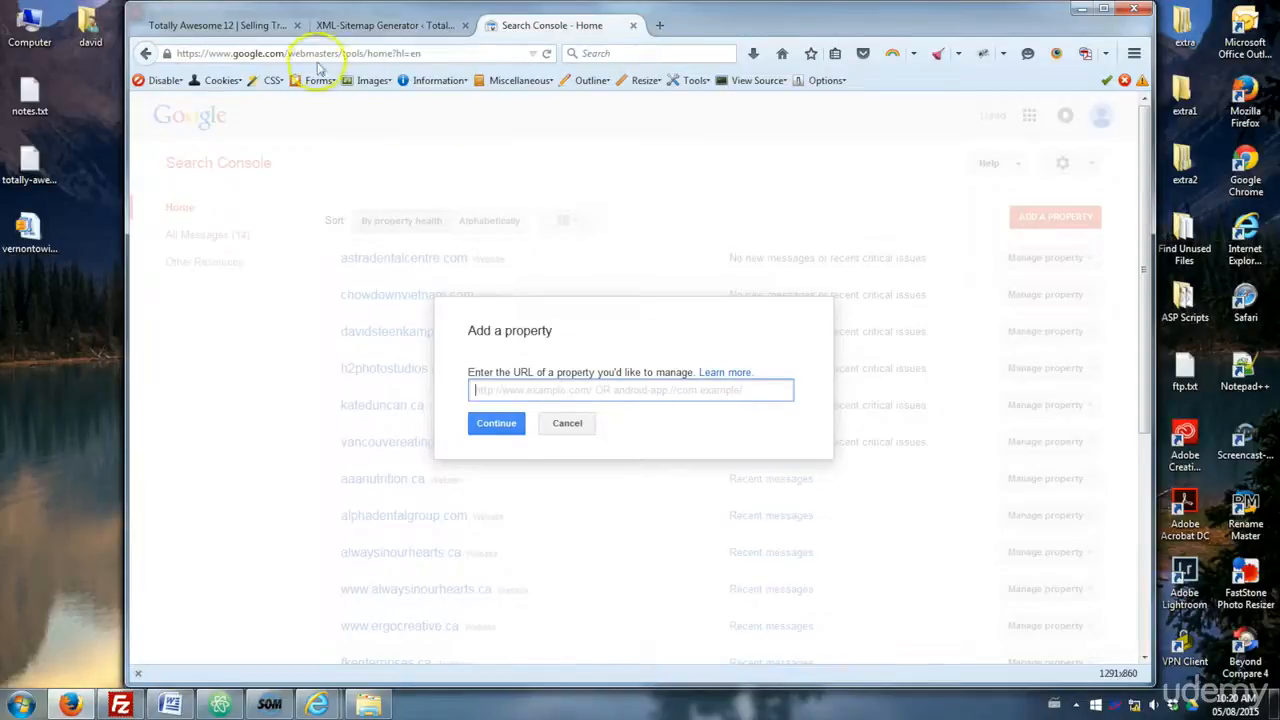
left_click(215, 25)
left_click(225, 53)
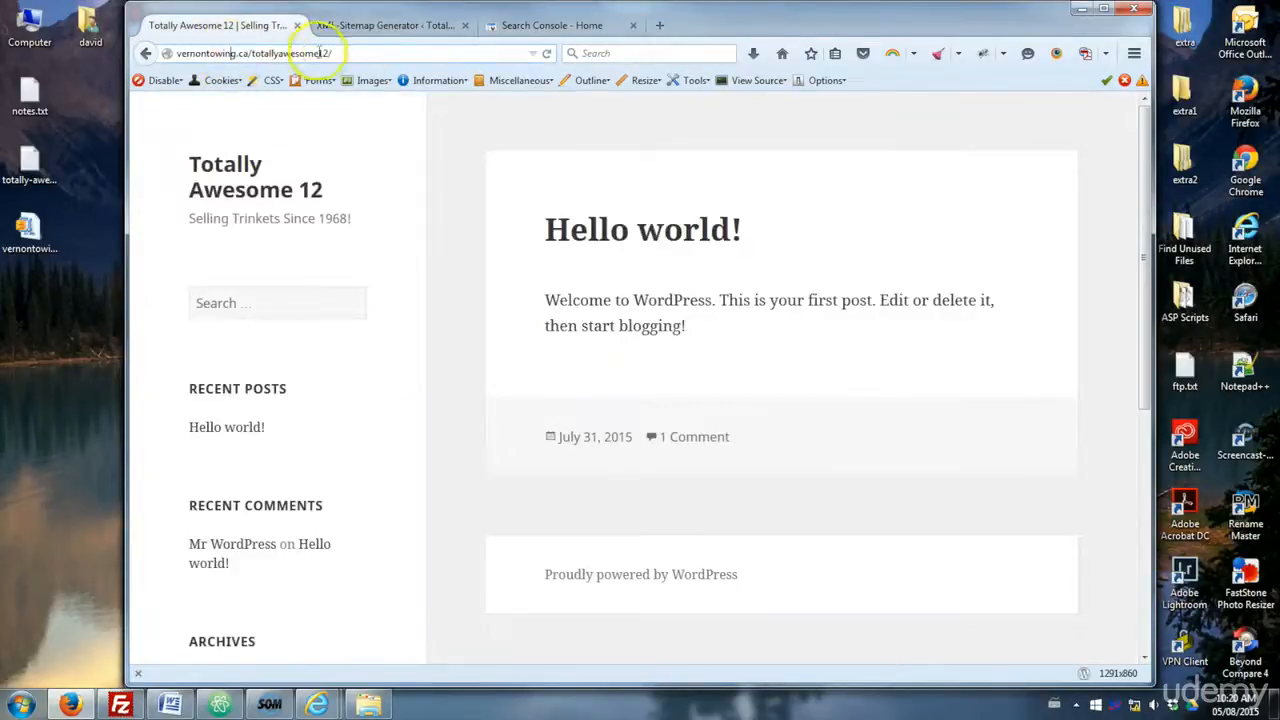
left_click(255, 55)
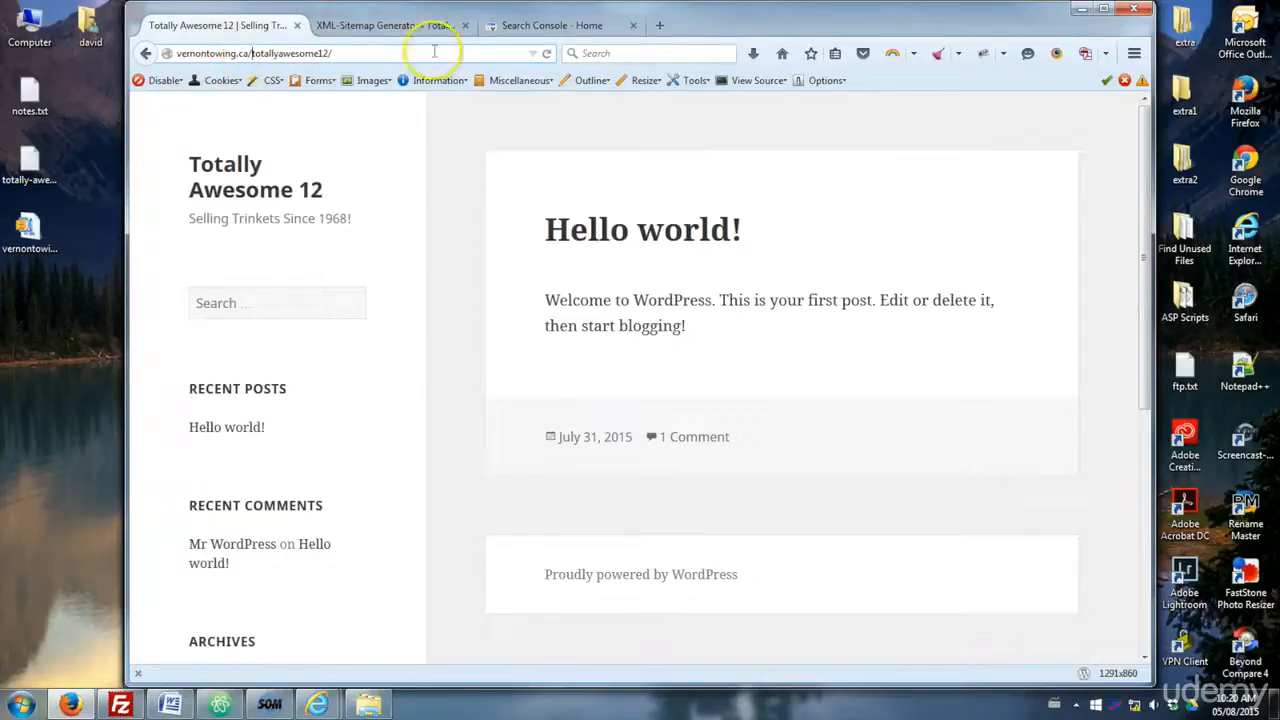
left_click(590, 27)
left_click(502, 385)
type("http://vernontowing.ca/totallyawesome12/")
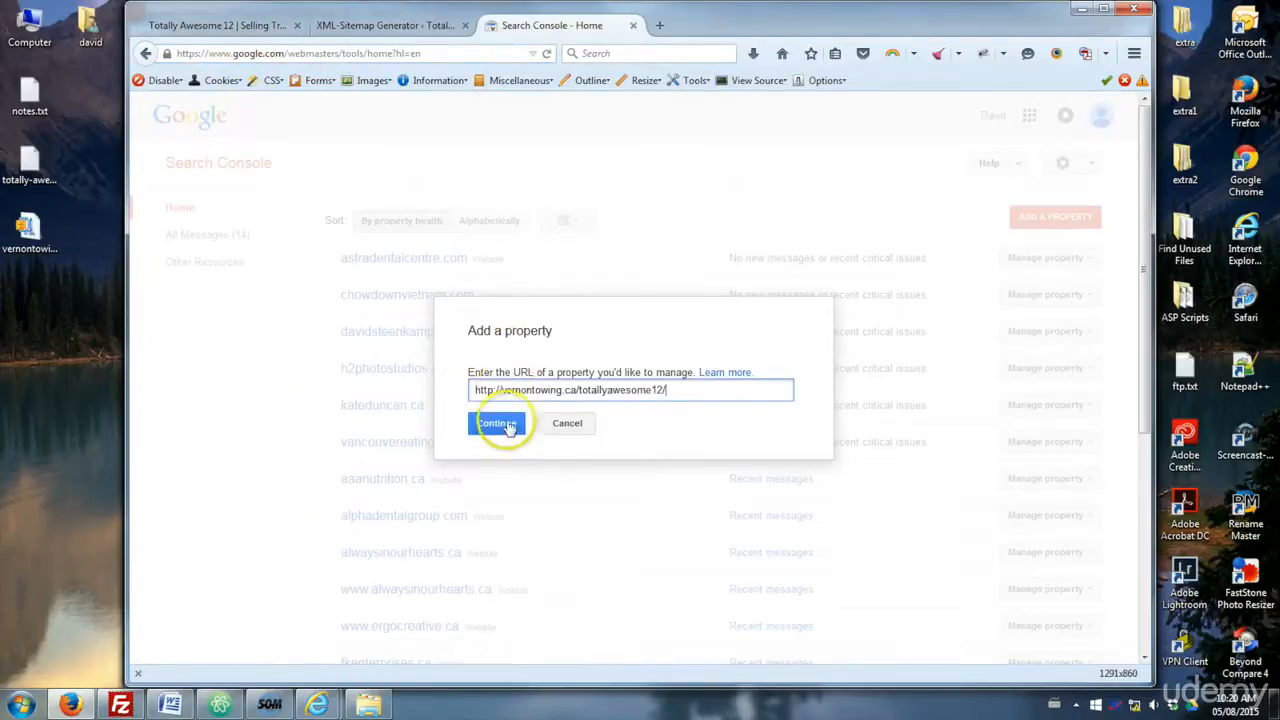
left_click_drag(499, 391, 432, 393)
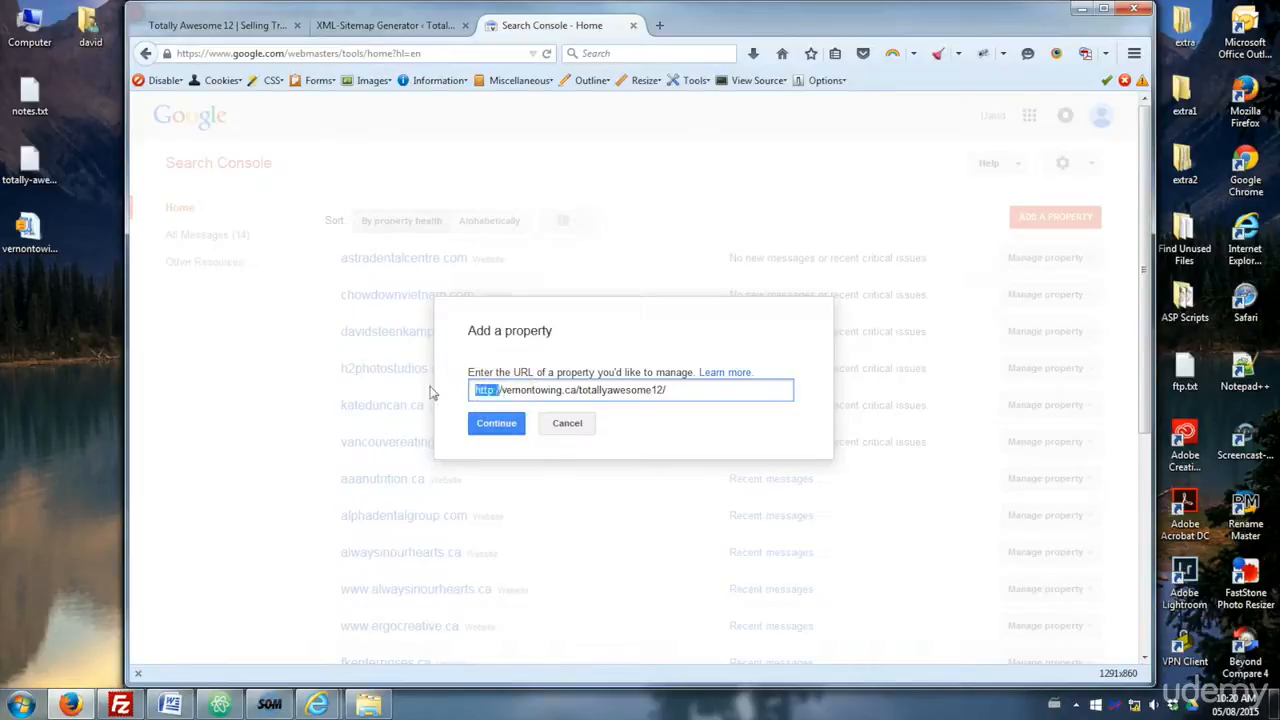
key("Delete")
key("Delete")
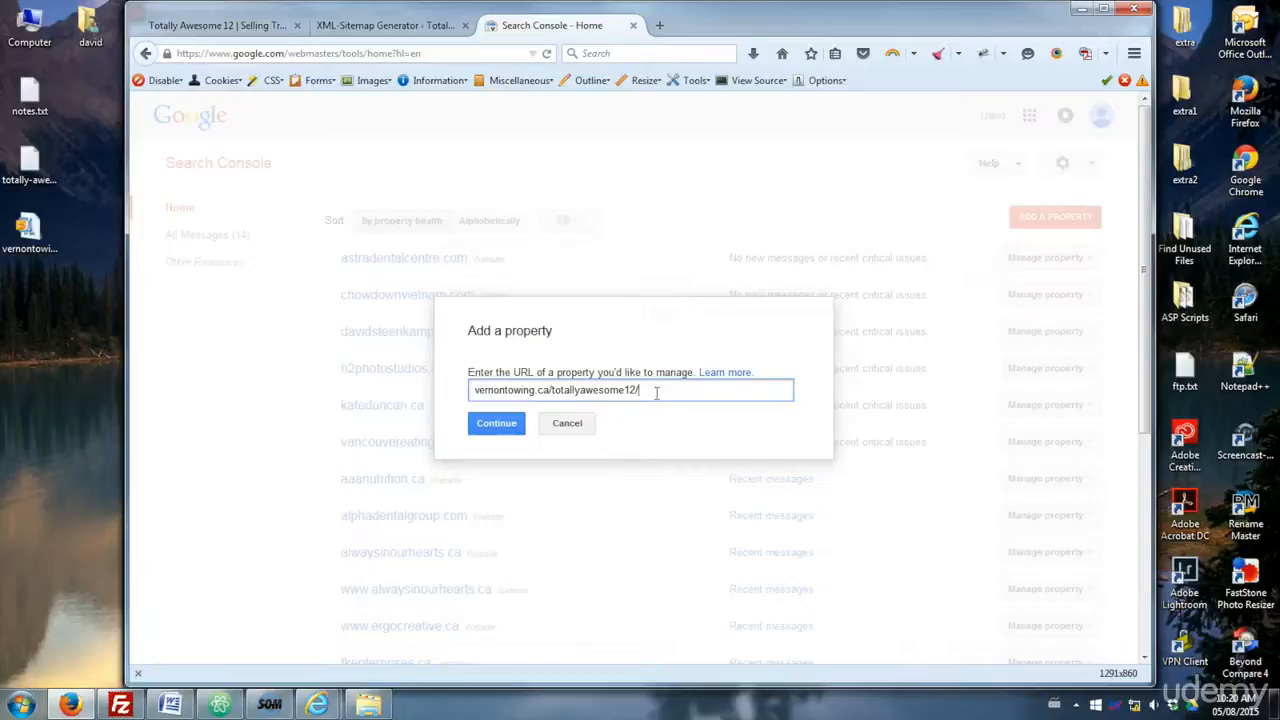
left_click(495, 427)
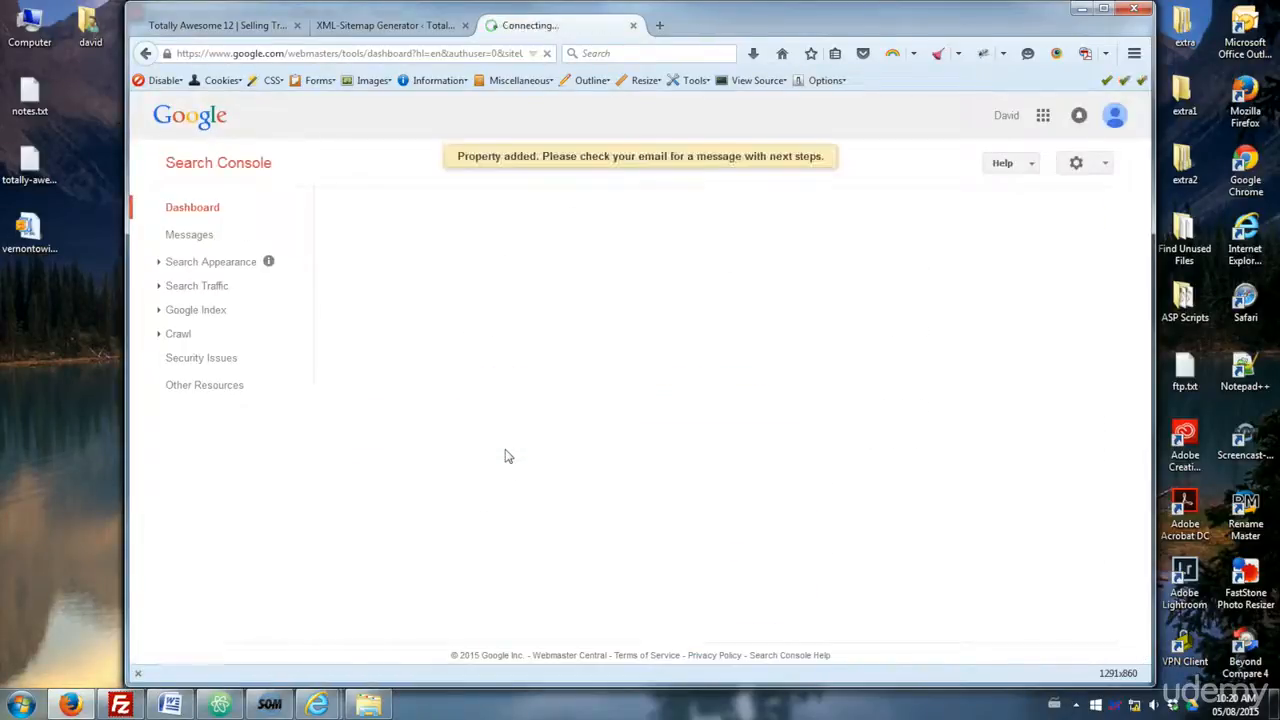
left_click(508, 452)
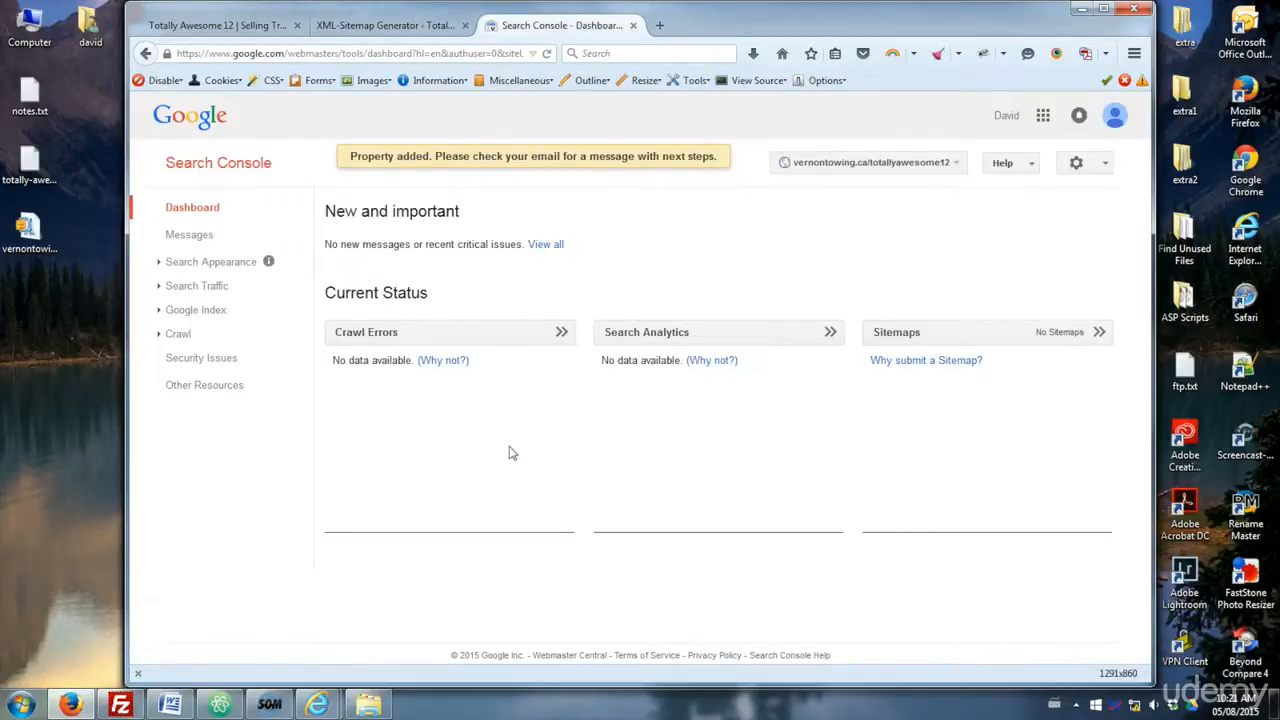
left_click(449, 431)
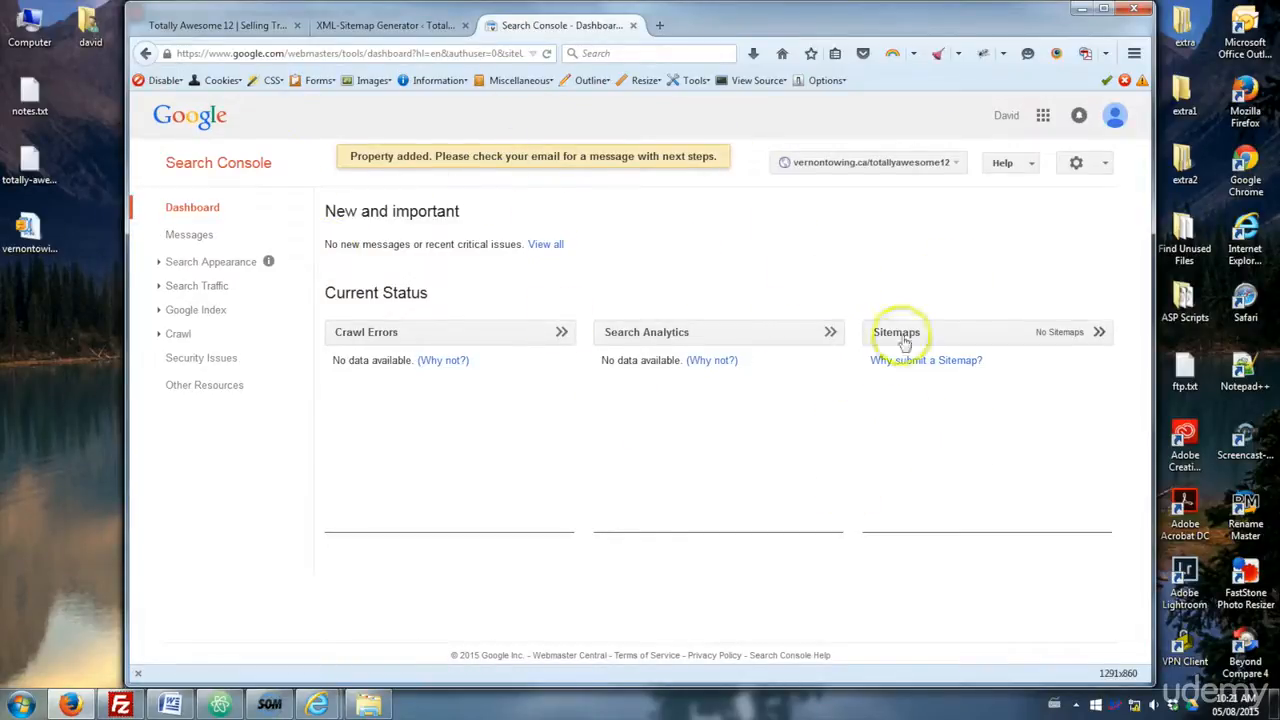
- Open the Crawl Sitemaps page in Search Console and test the sitemap sitemap.xml
left_click(184, 335)
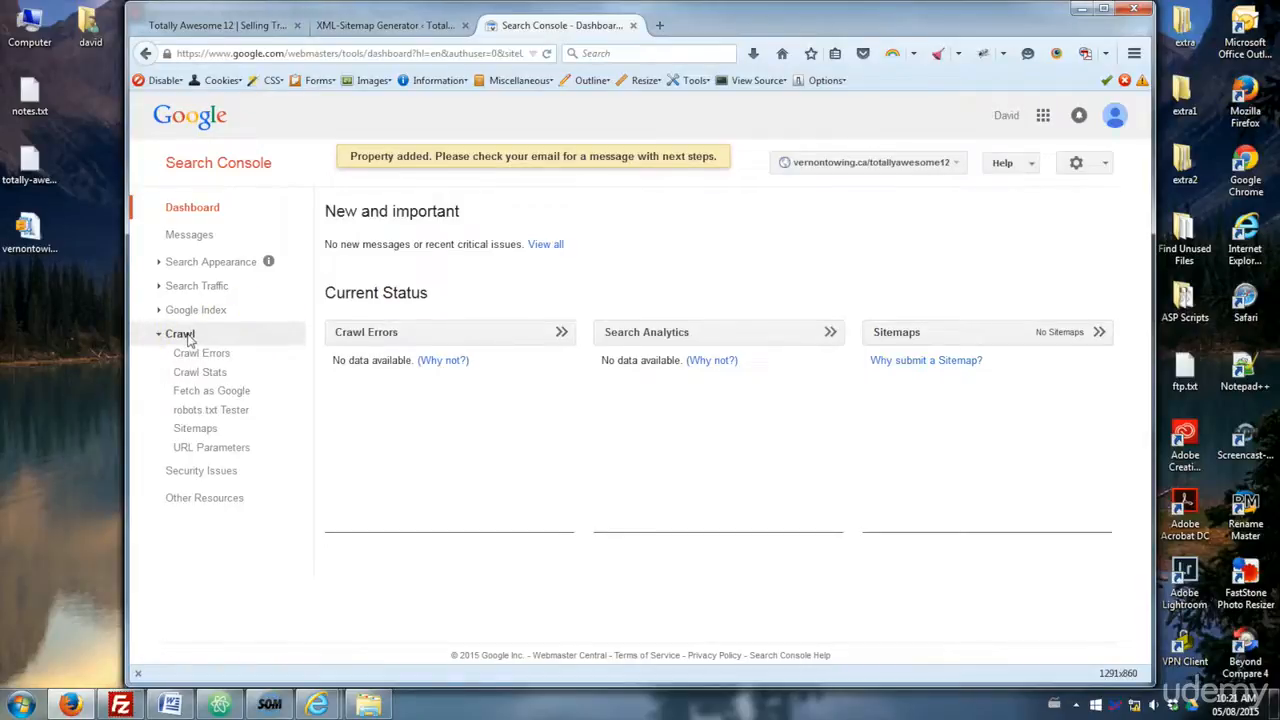
left_click(190, 432)
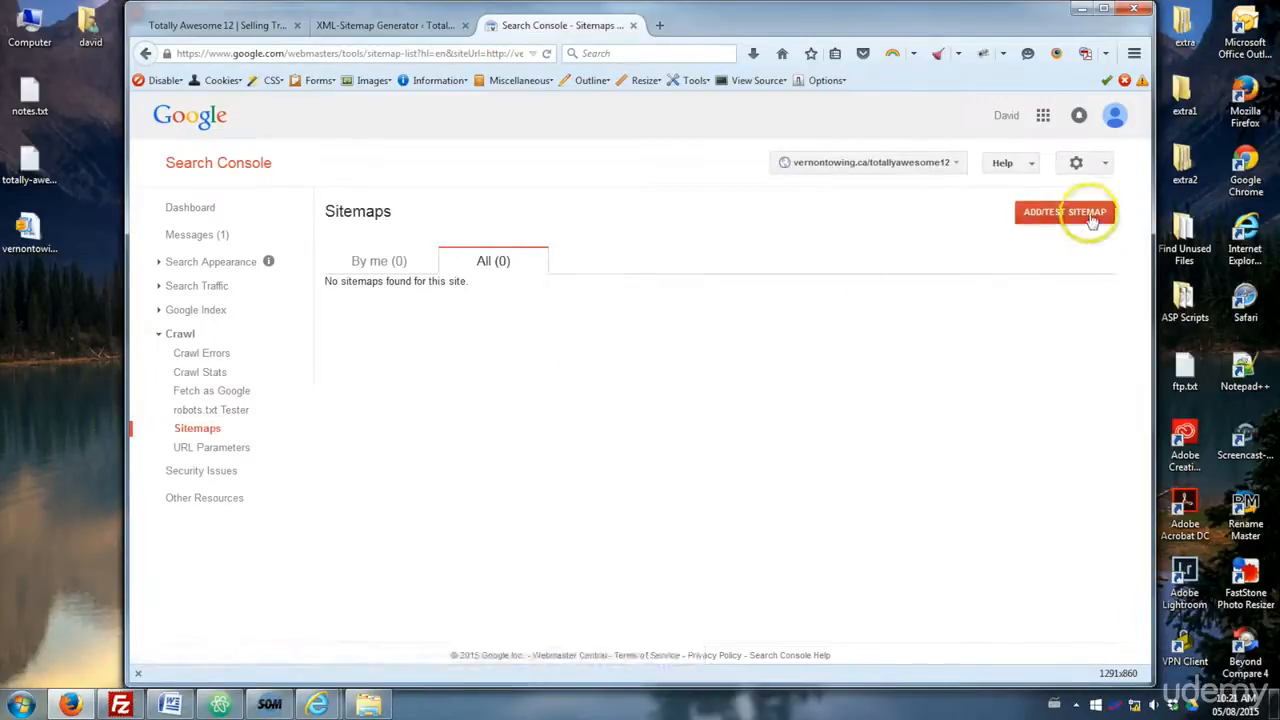
left_click(1067, 223)
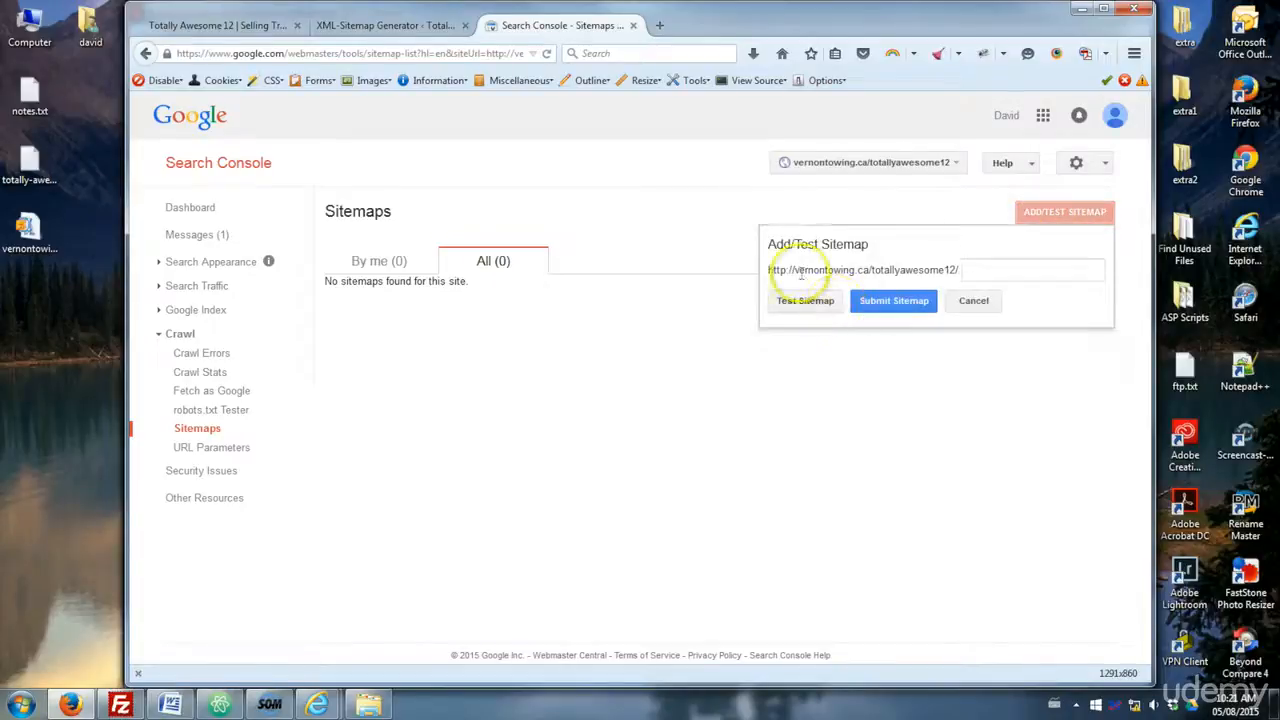
left_click(960, 272)
left_click(972, 270)
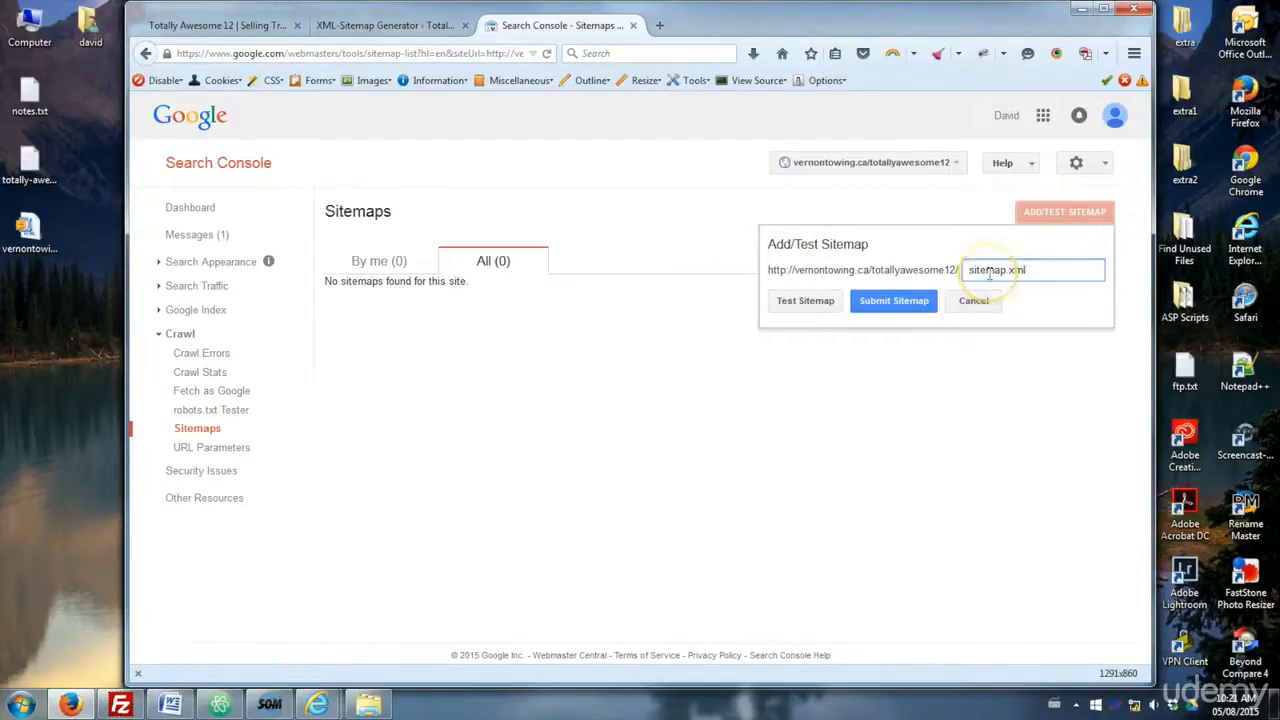
left_click(803, 301)
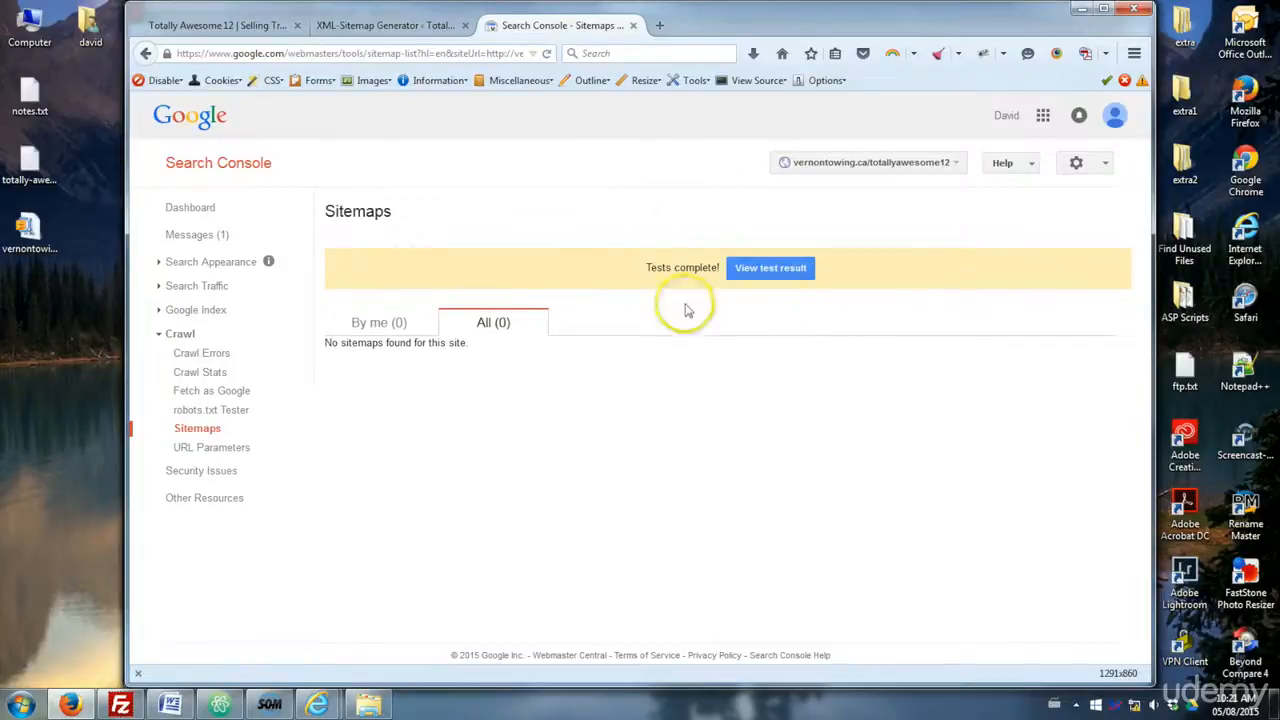
- View the sitemap test result and close the test
left_click(769, 272)
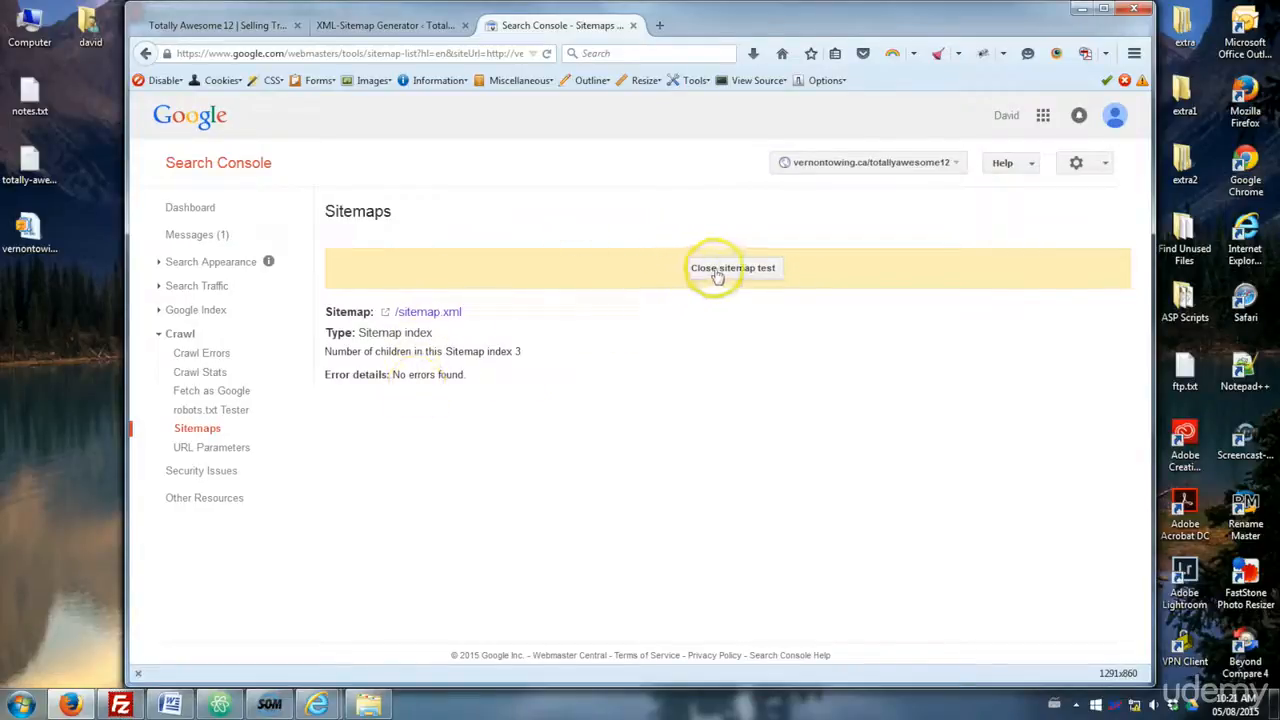
left_click_drag(369, 351, 521, 349)
left_click(526, 346)
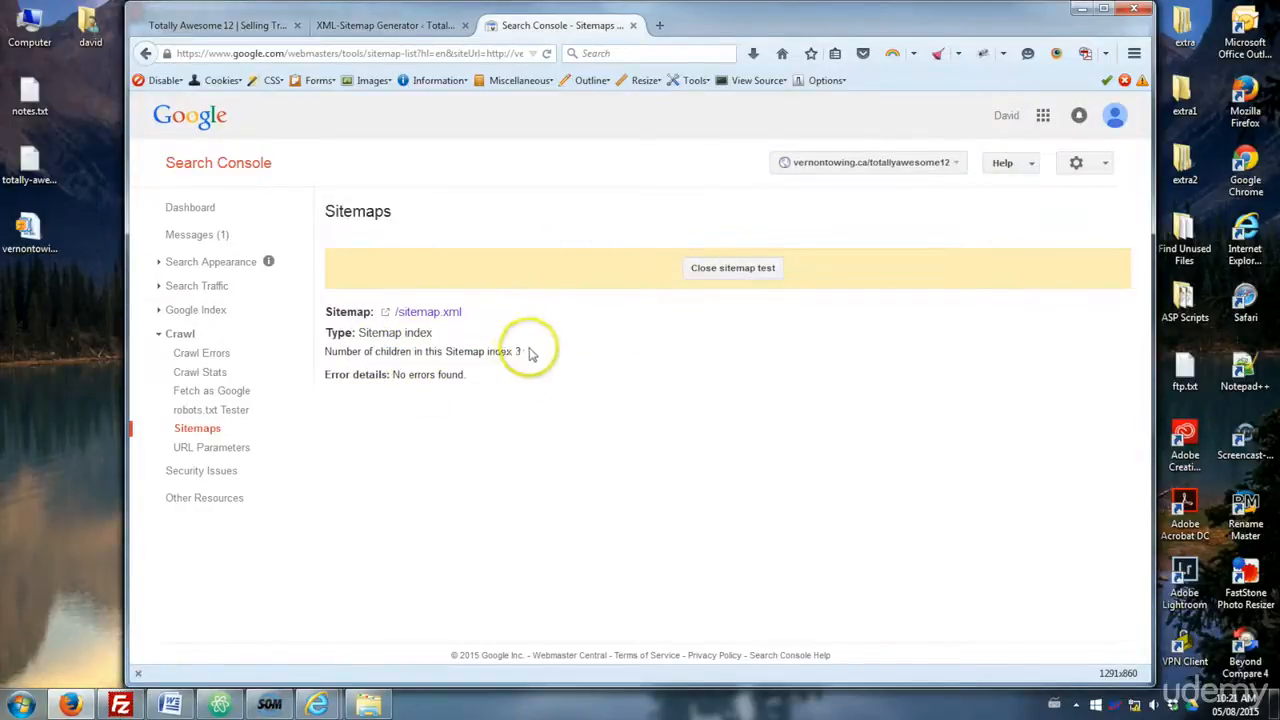
left_click(725, 268)
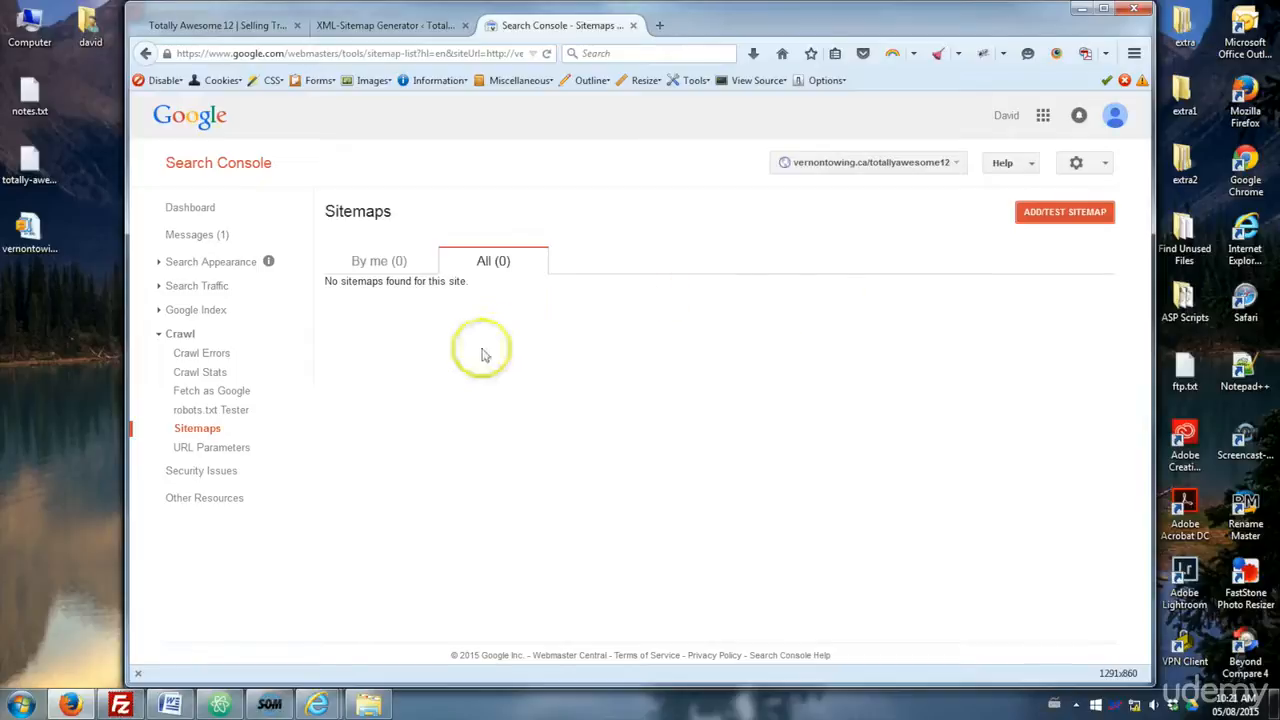
- Submit sitemap.xml as the site's sitemap and refresh the sitemaps list
left_click(1065, 212)
left_click(984, 275)
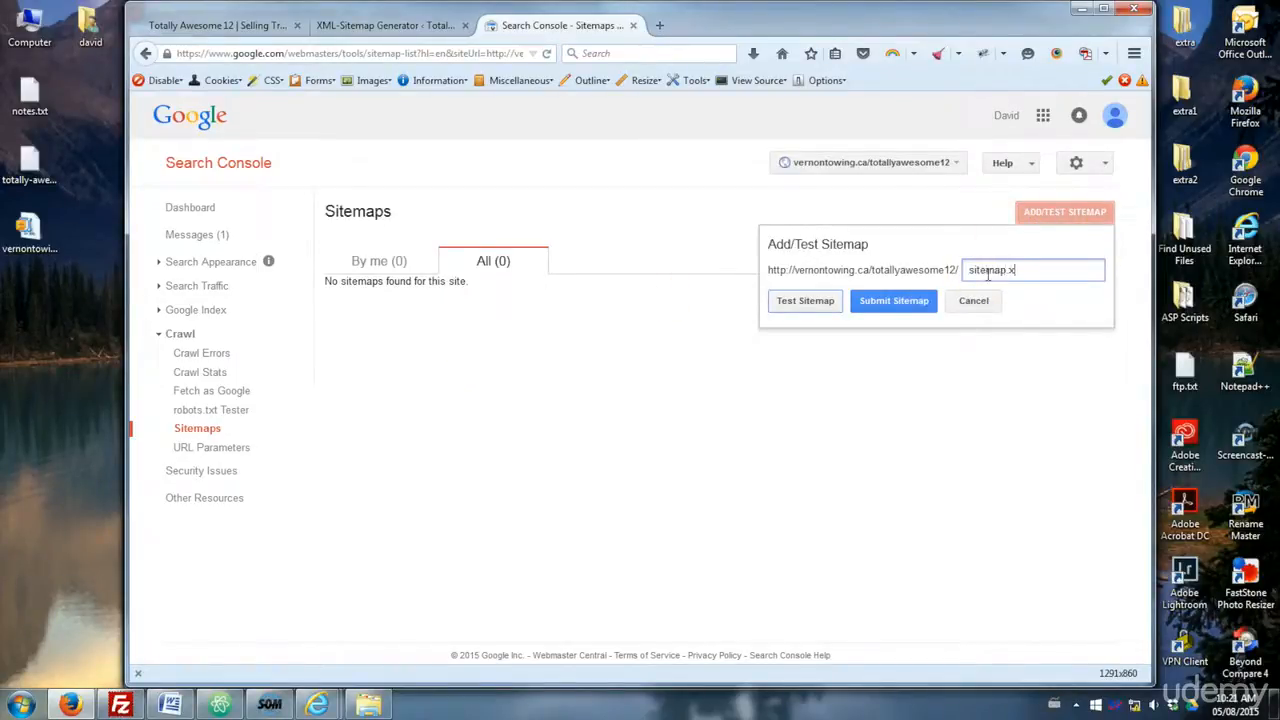
left_click(882, 301)
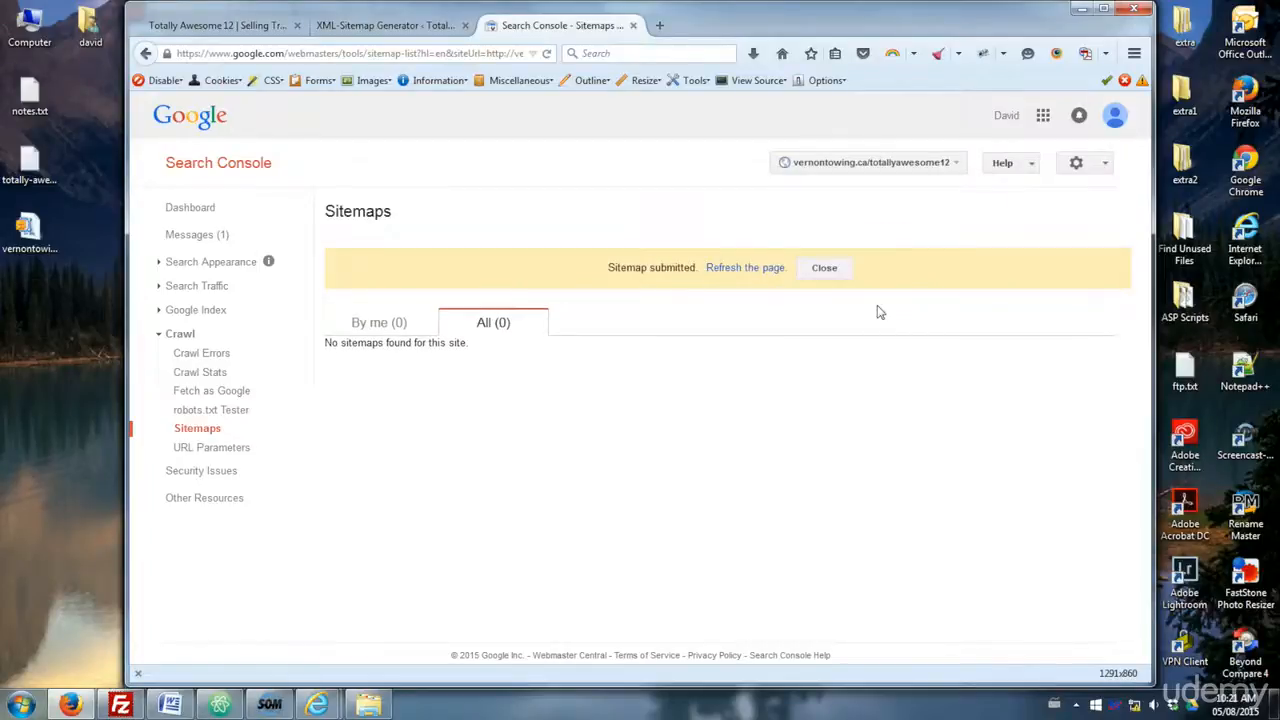
left_click(734, 267)
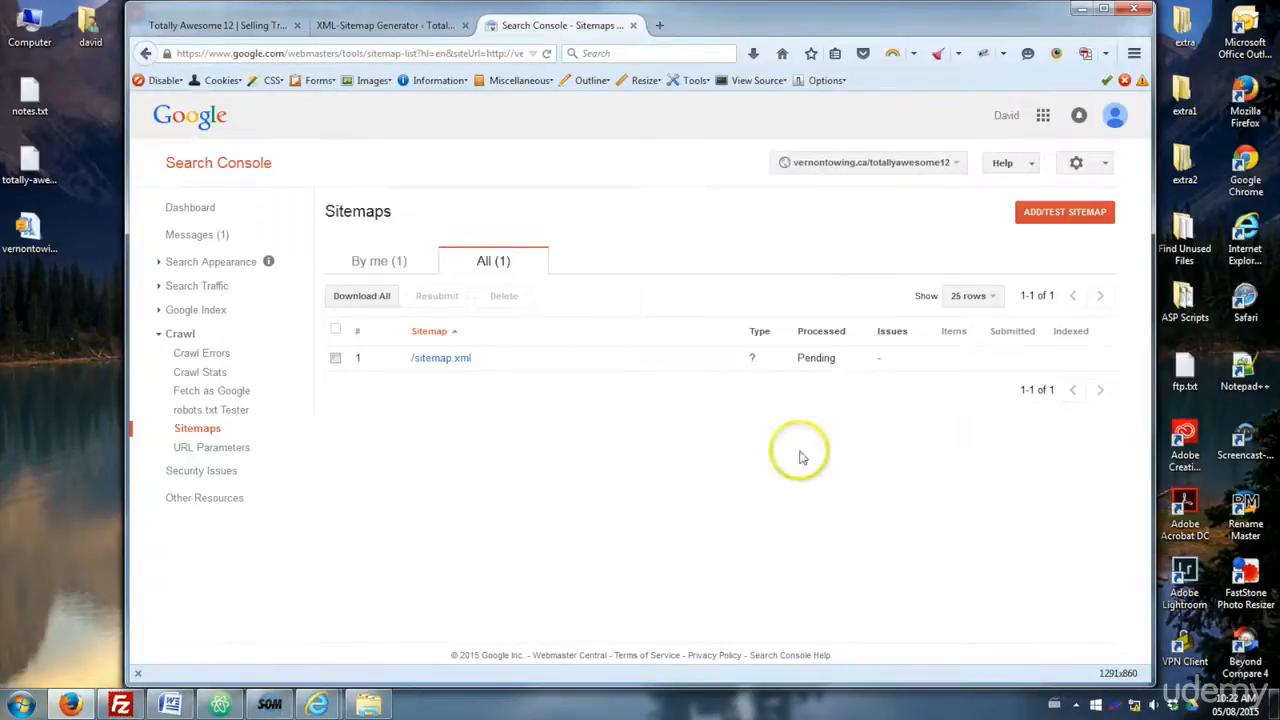
left_click_drag(799, 360, 839, 363)
key("F5")
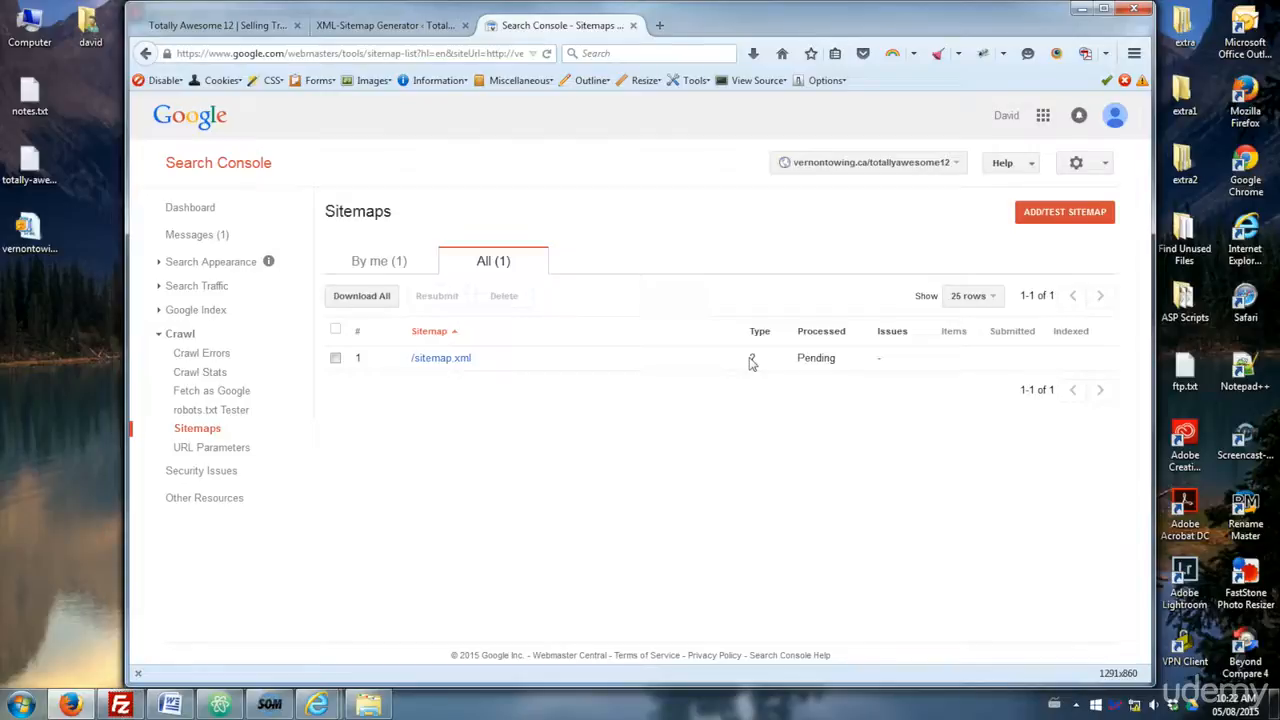
left_click(840, 362)
- In the XML Sitemap Generator tab, notify search engines about the main sitemap and all sub-sitemaps
left_click(357, 28)
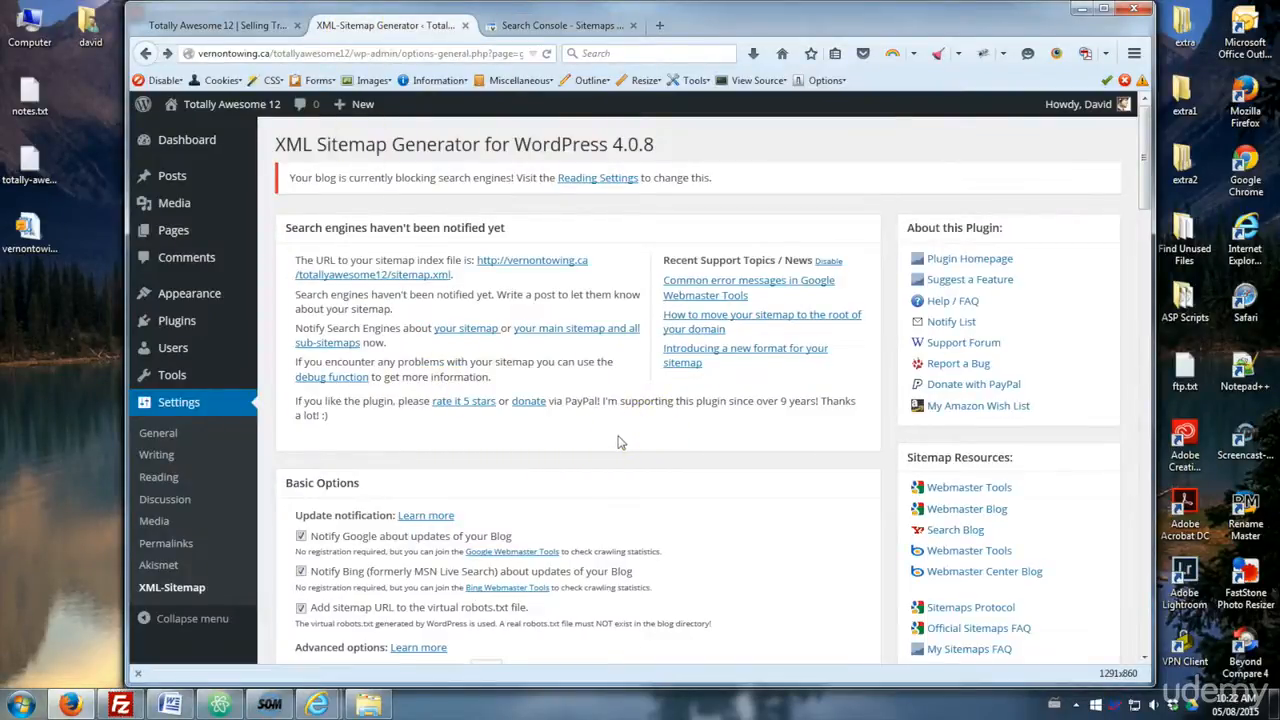
scroll(618, 442, "down", 2)
scroll(618, 442, "up", 2)
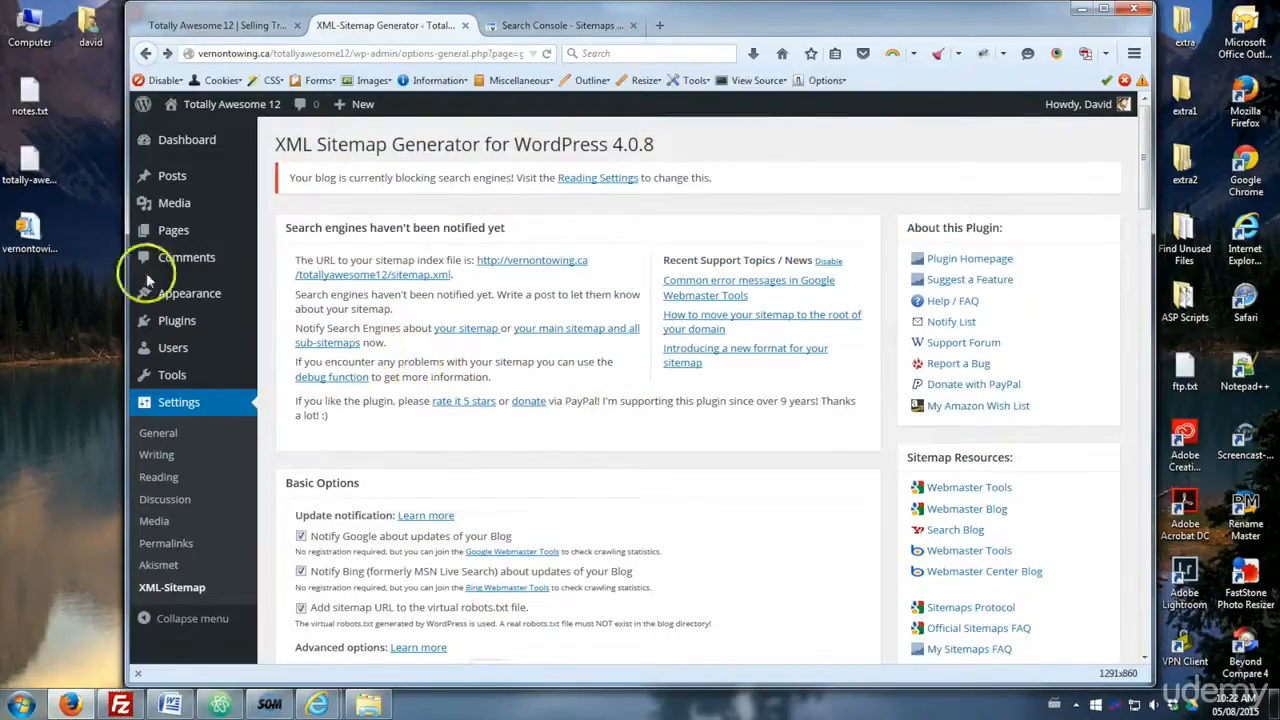
mouse_move(190, 235)
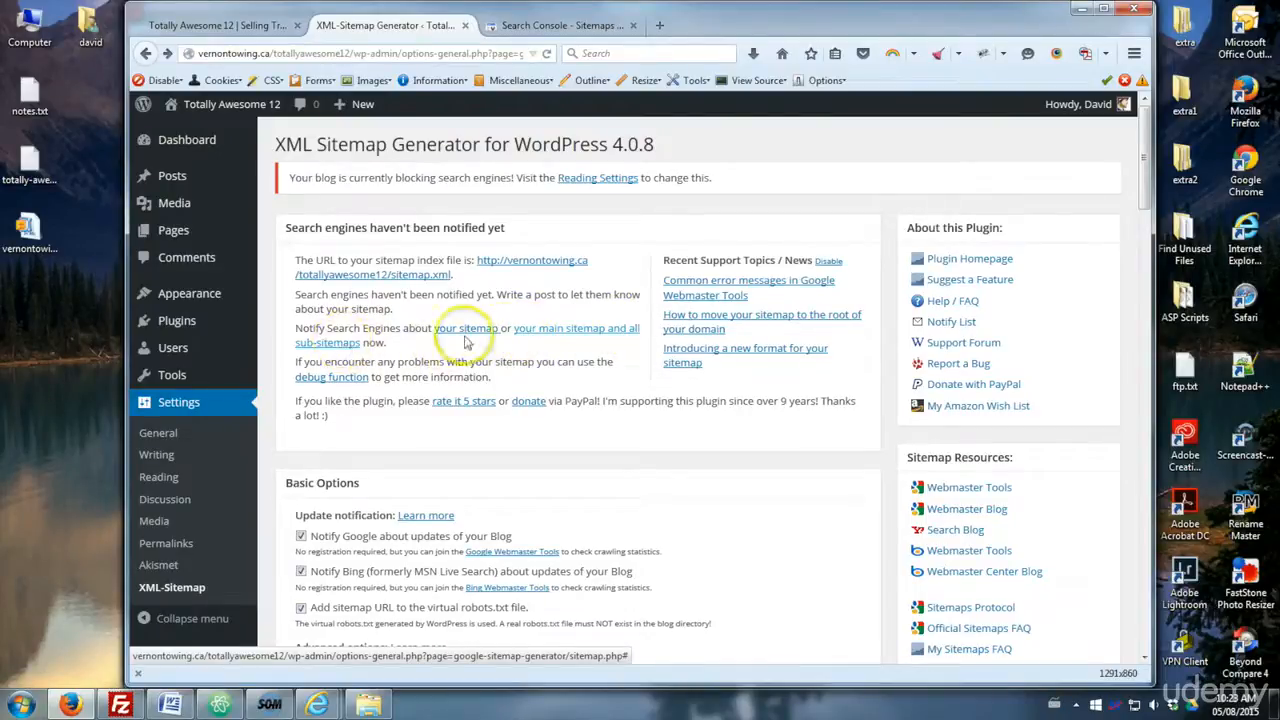
left_click(575, 338)
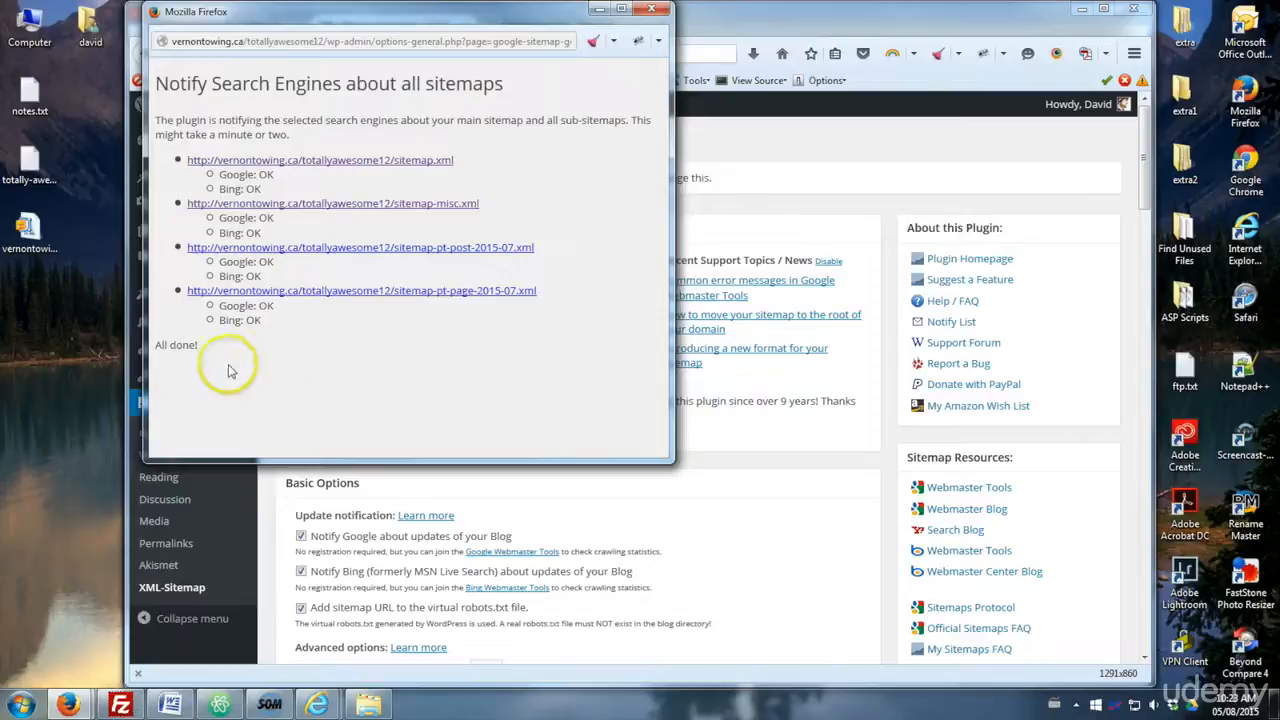
left_click(651, 12)
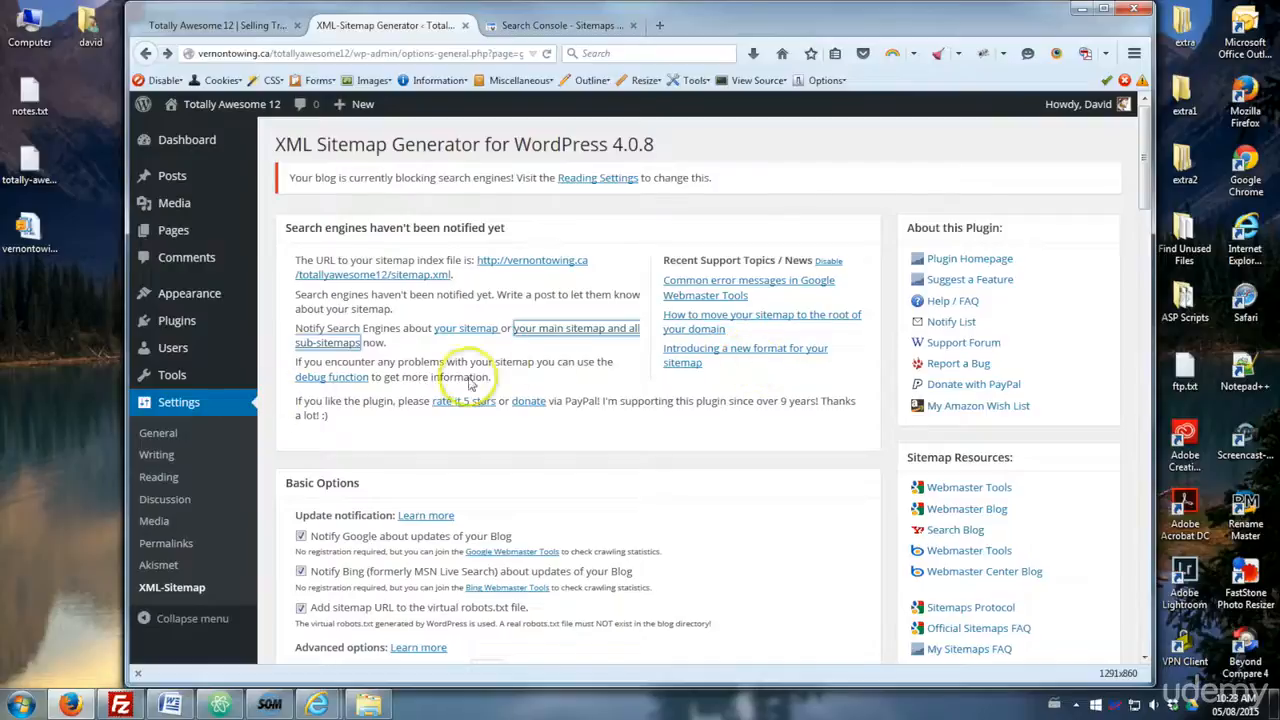
- Examine the sitemap index URL and the search-engine blocking notice on the plugin page
left_click(538, 370)
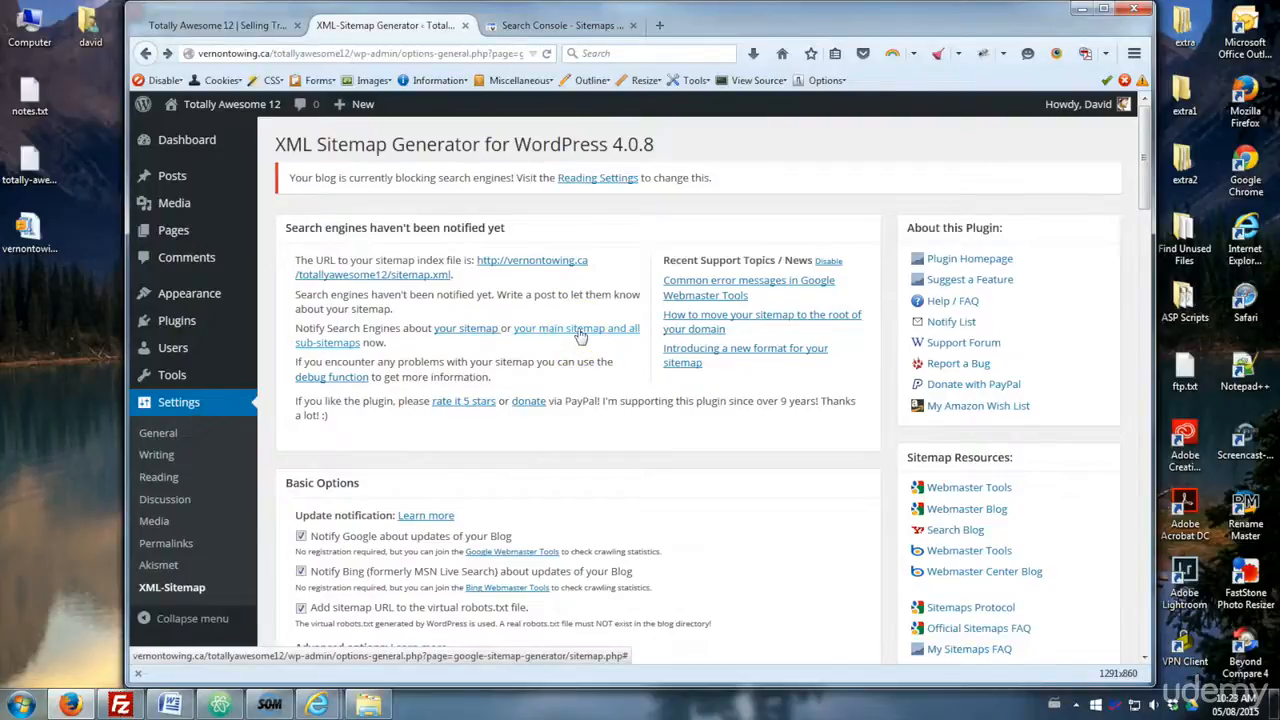
left_click_drag(297, 263, 343, 262)
left_click(340, 262)
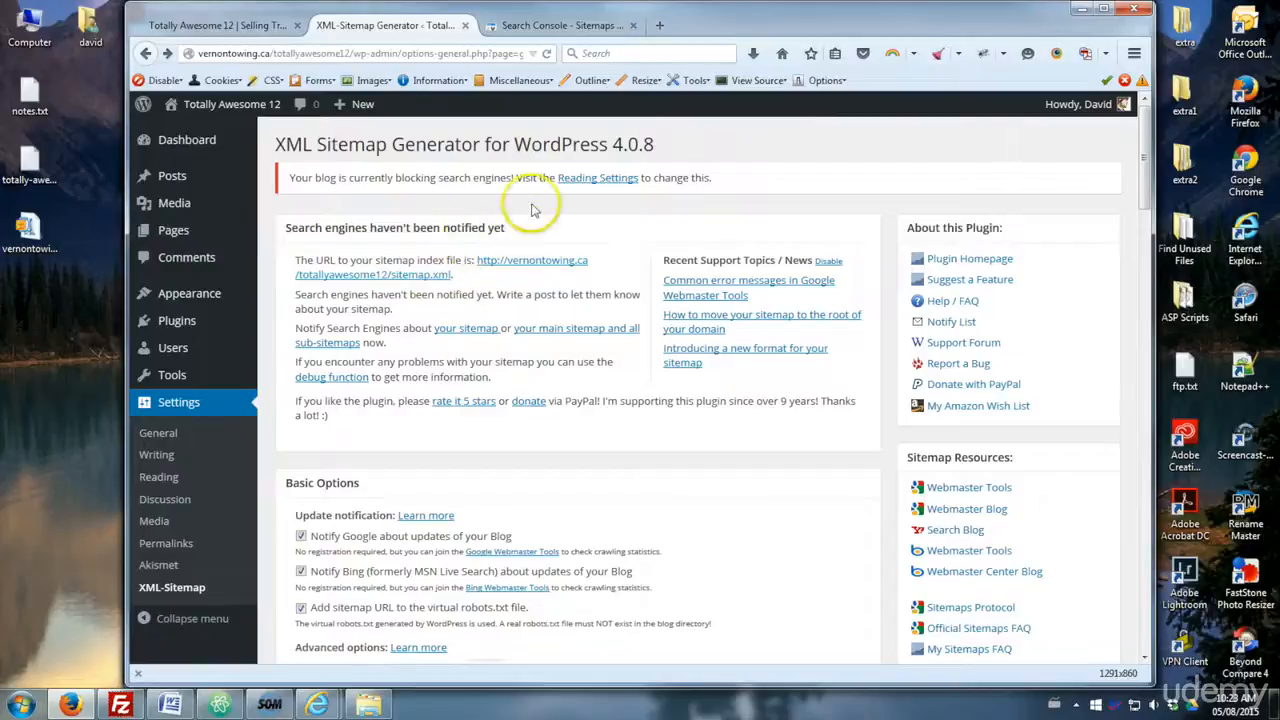
left_click_drag(289, 178, 508, 178)
left_click(510, 179)
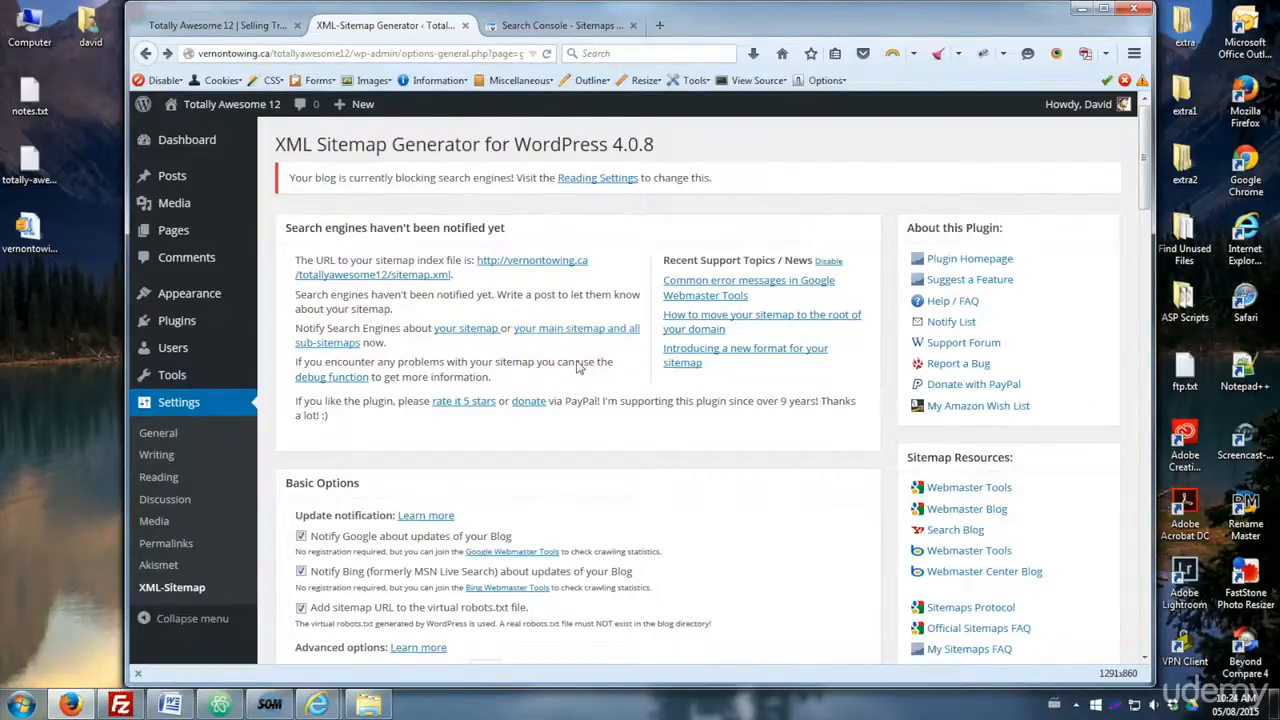
- Review the plugin's option sections from basic options to priorities, then return to the Search Console tab
scroll(577, 367, "down", 5)
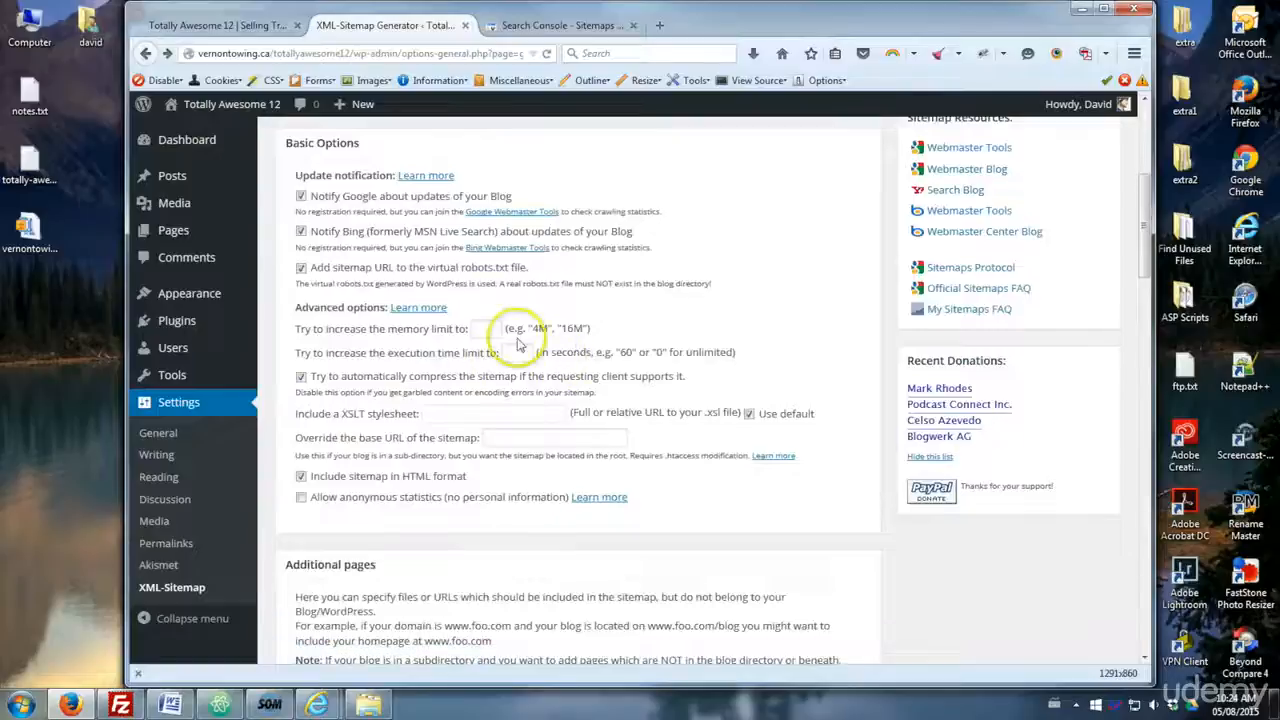
scroll(447, 375, "down", 6)
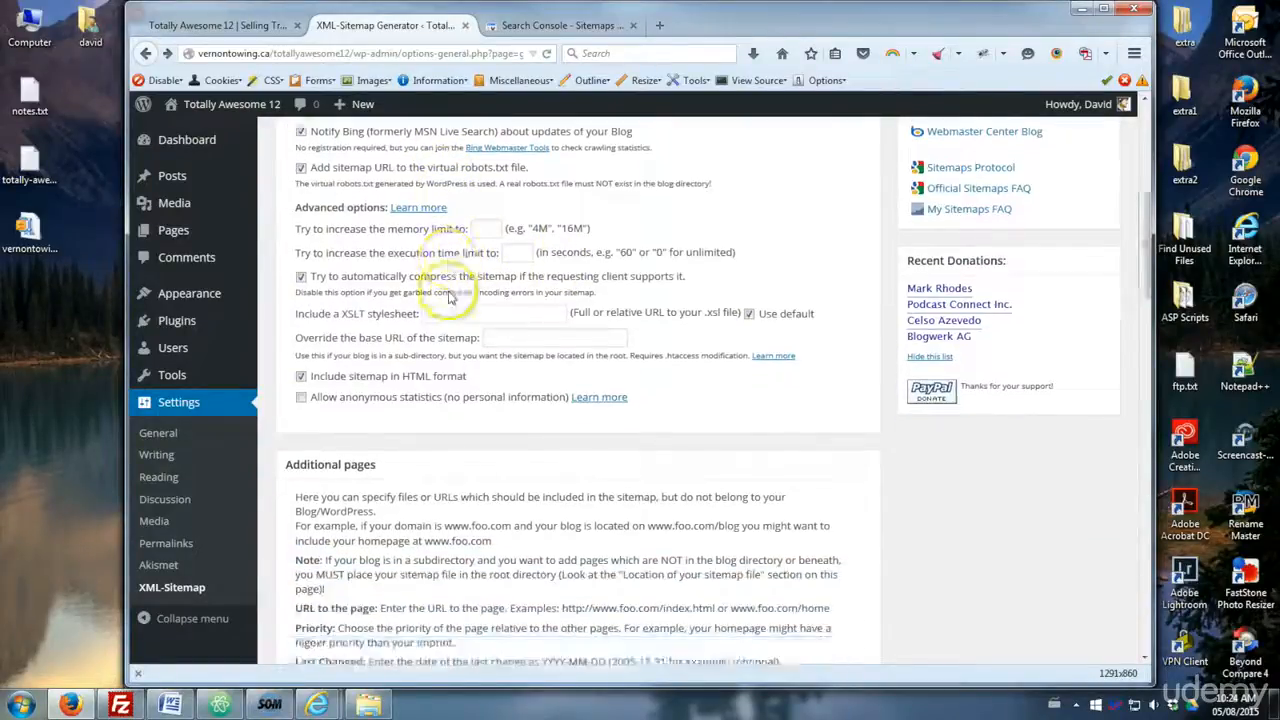
scroll(450, 320, "down", 7)
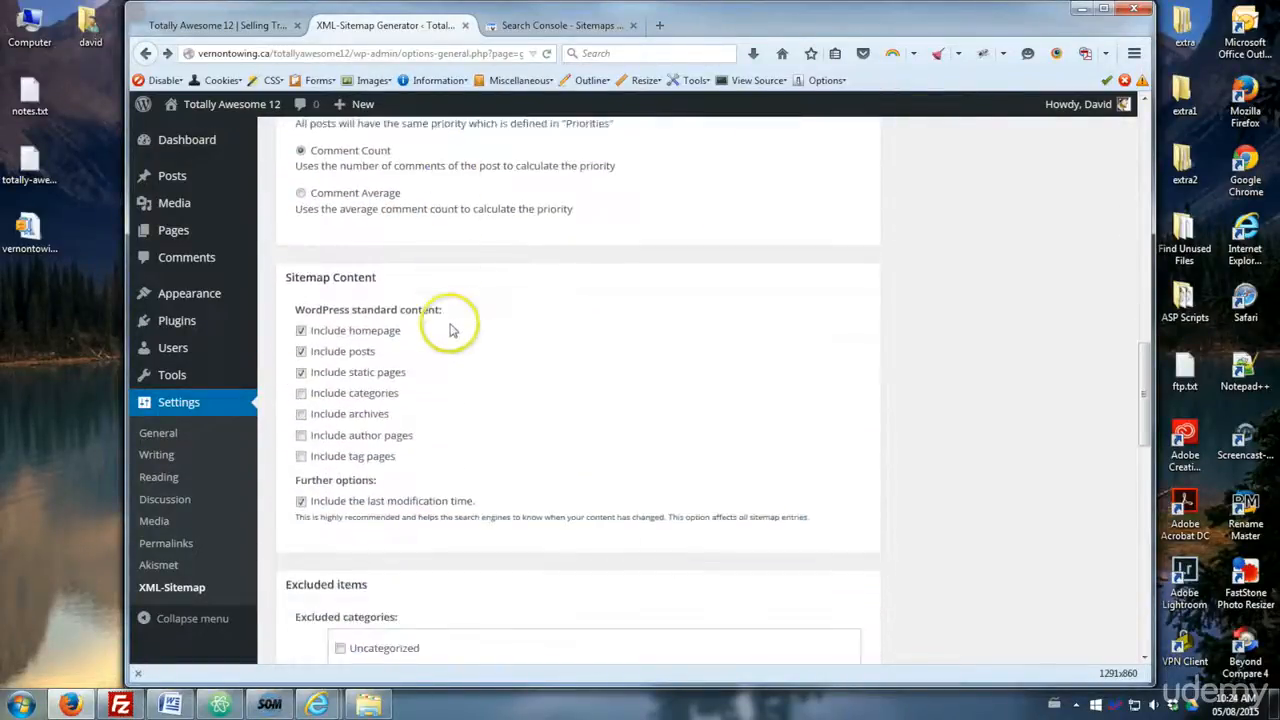
scroll(450, 330, "down", 15)
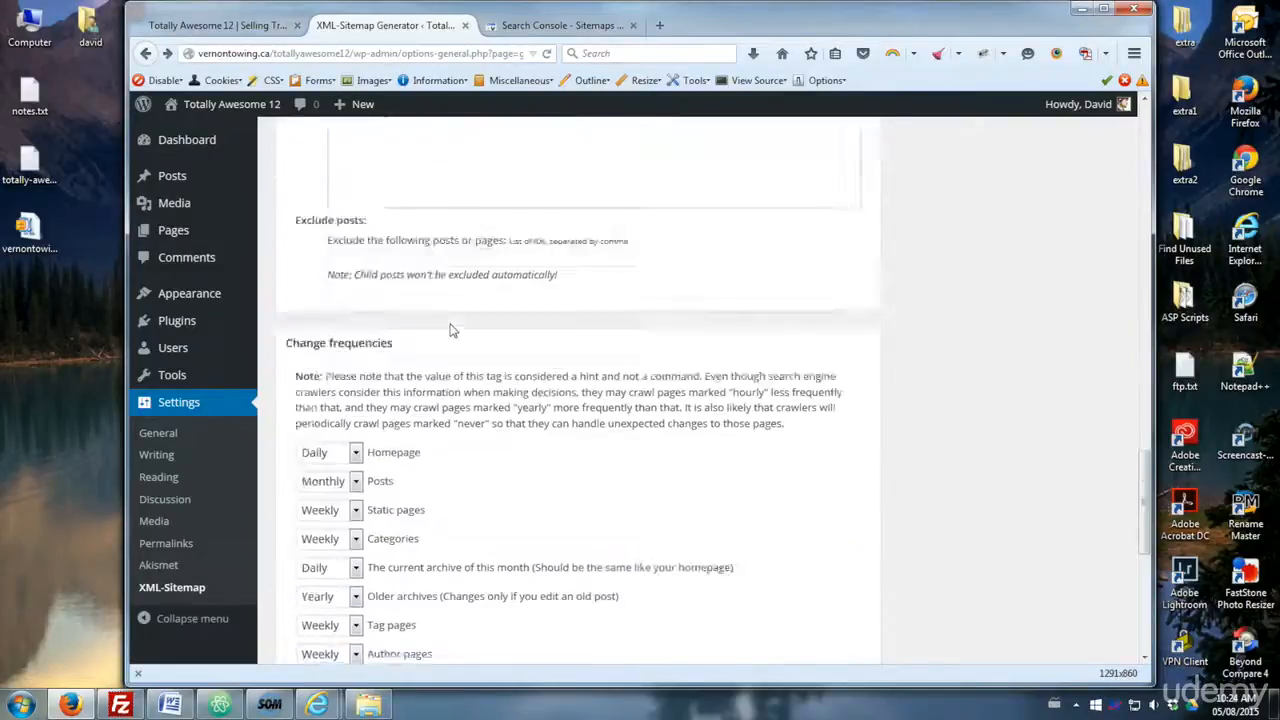
scroll(540, 365, "up", 5)
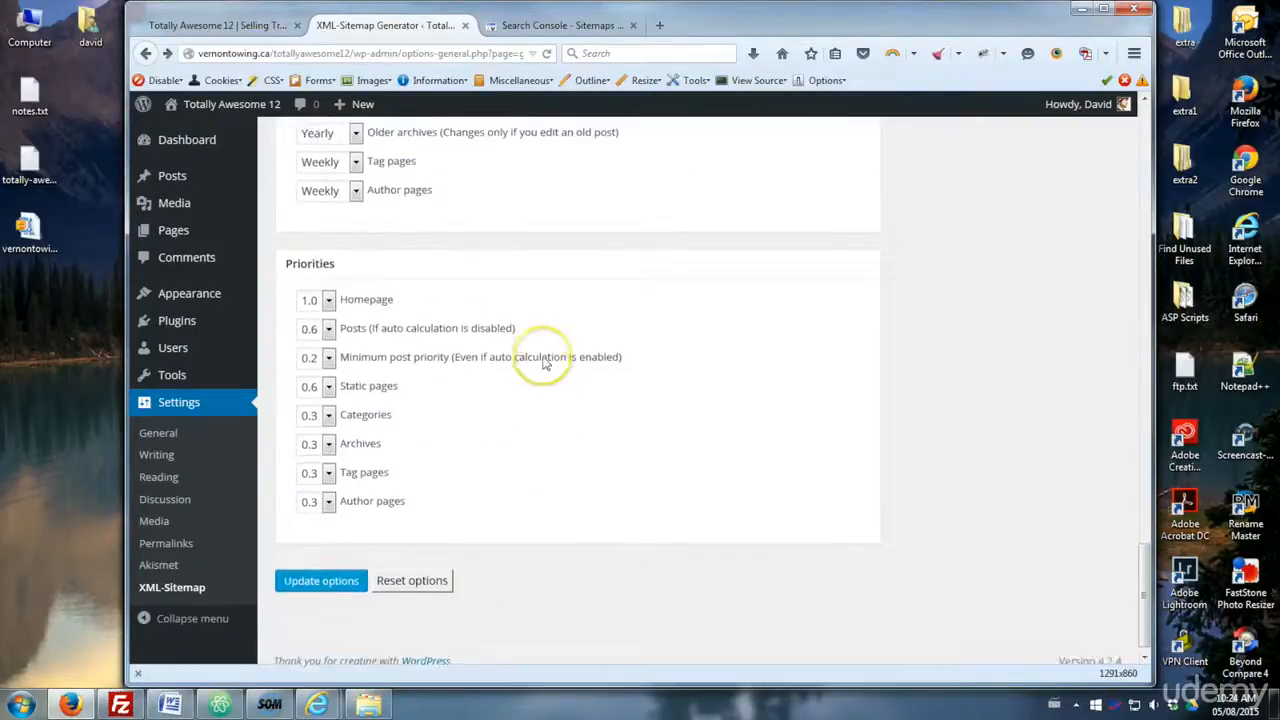
scroll(508, 380, "up", 10)
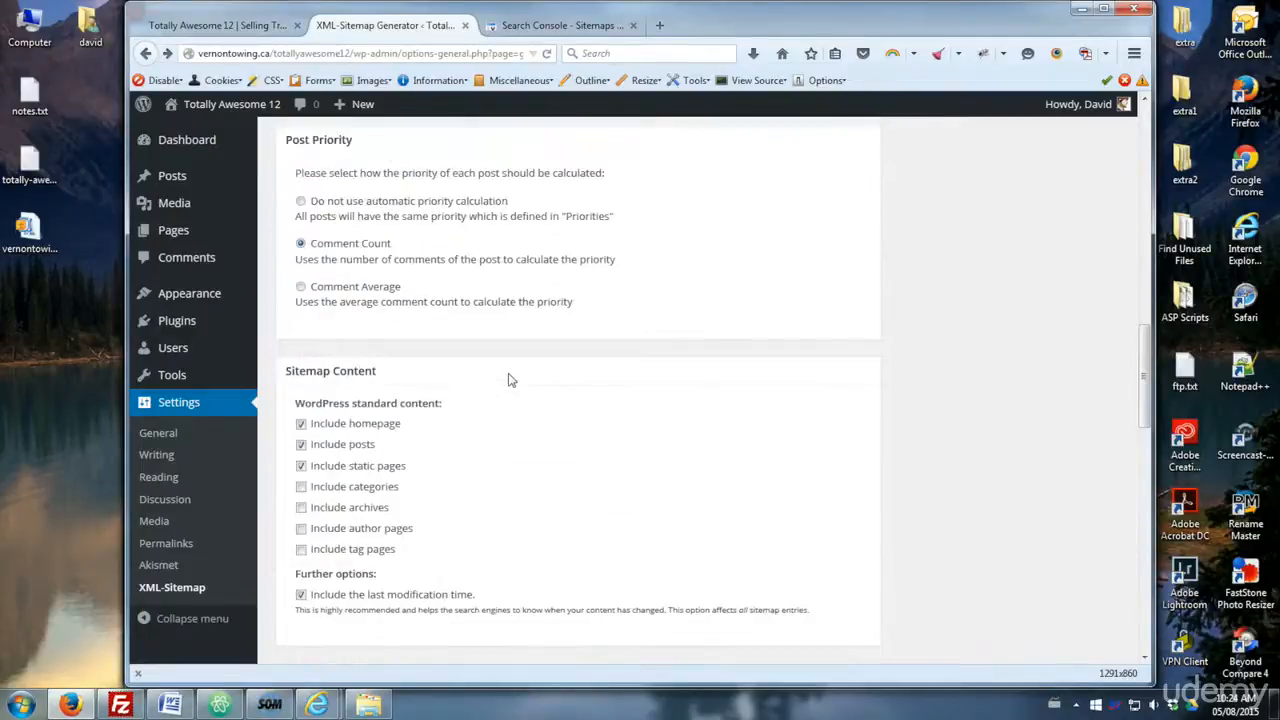
scroll(508, 380, "up", 15)
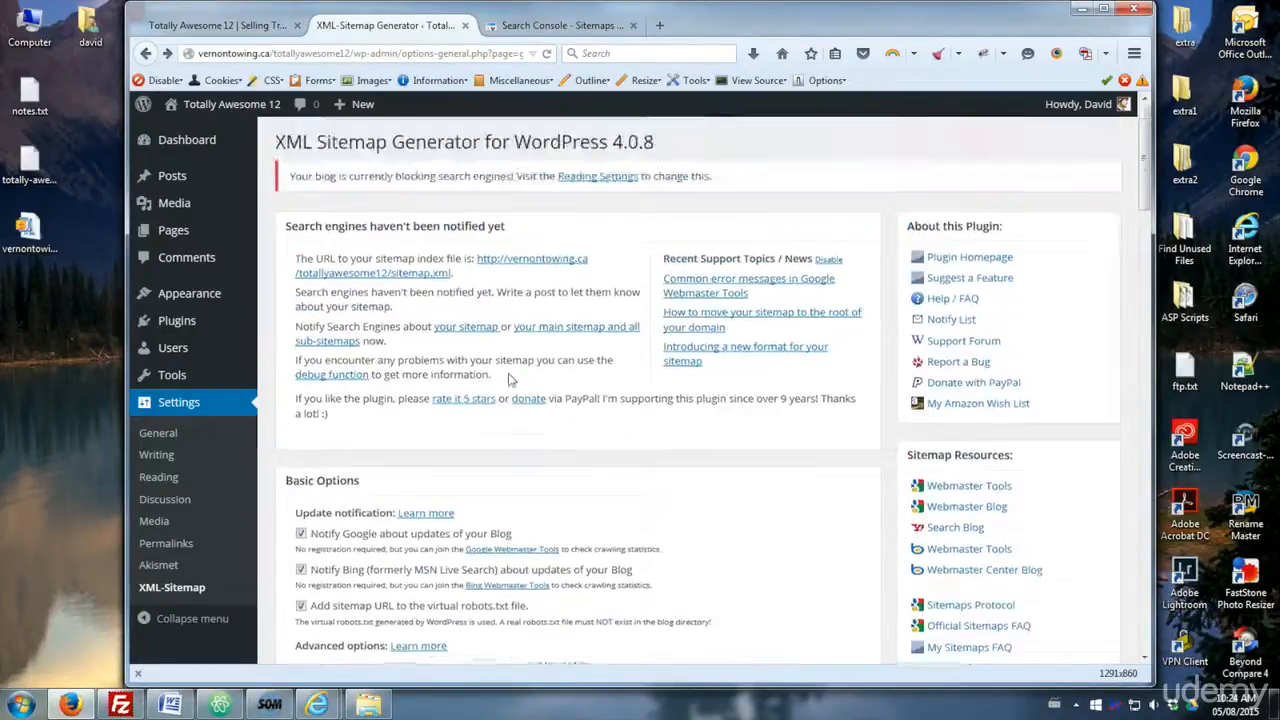
scroll(508, 380, "down", 12)
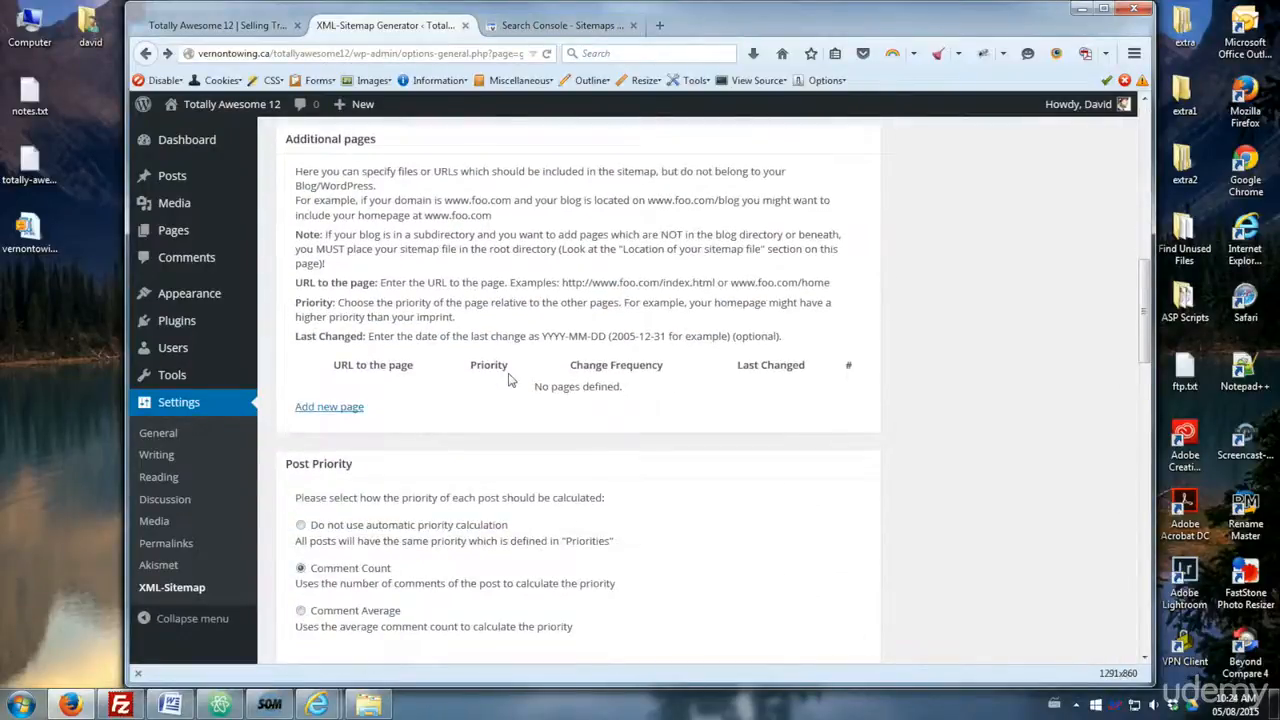
scroll(508, 380, "down", 7)
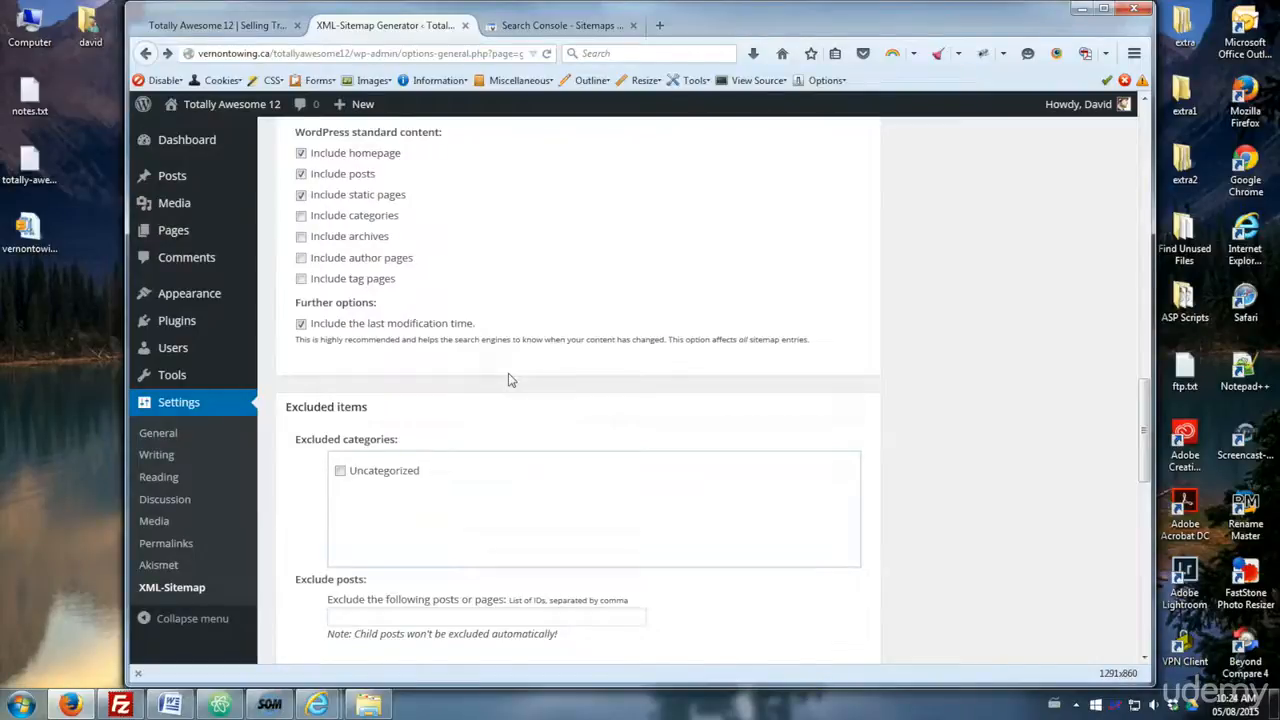
scroll(508, 380, "down", 4)
scroll(508, 380, "up", 6)
scroll(508, 380, "up", 15)
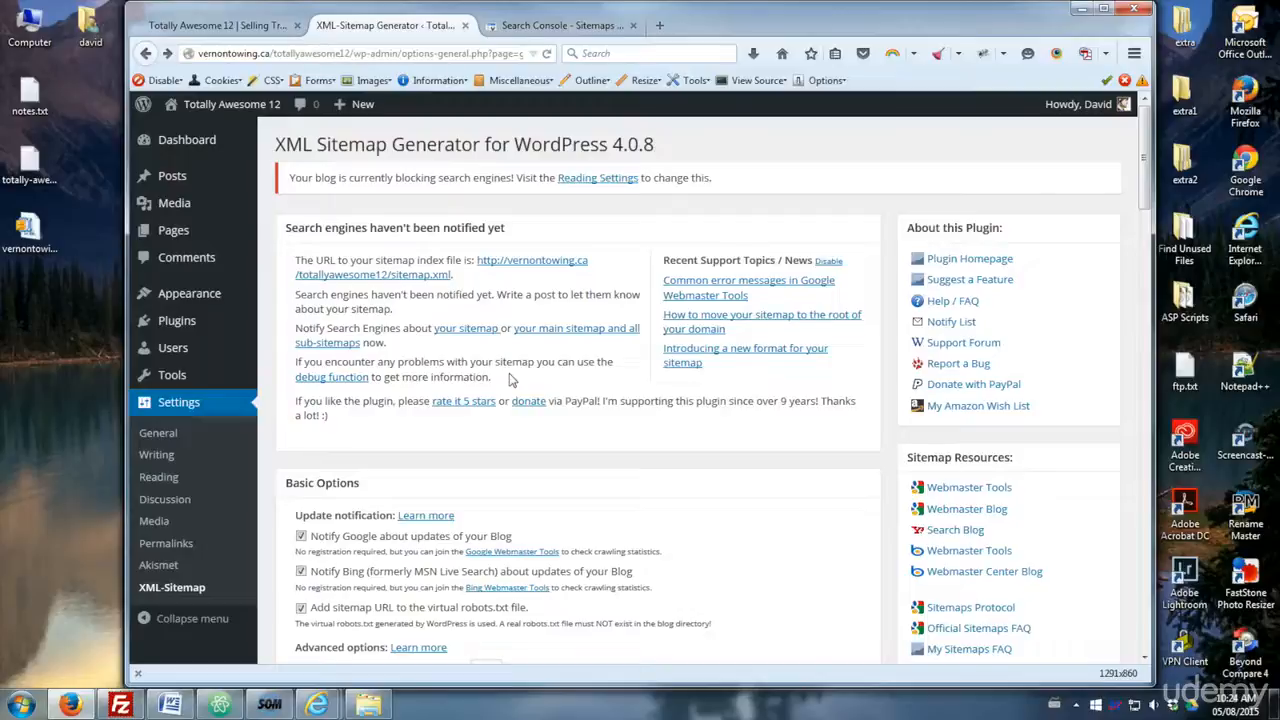
left_click(530, 25)
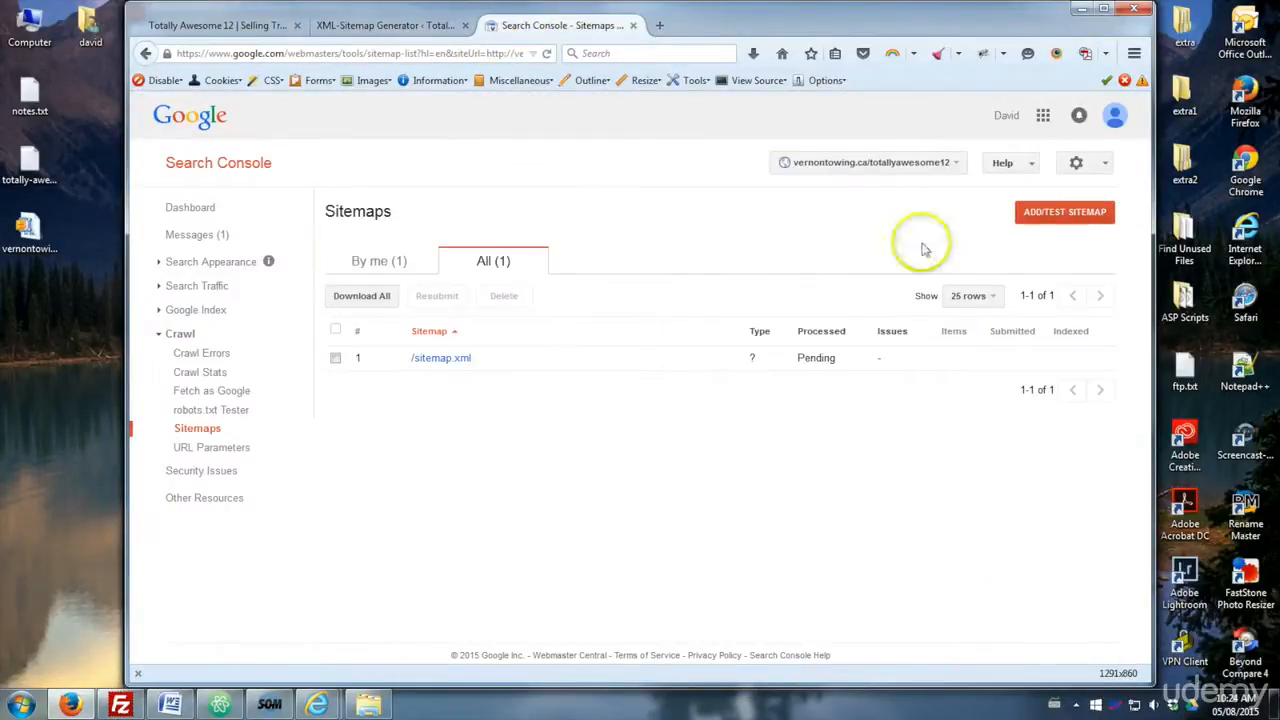